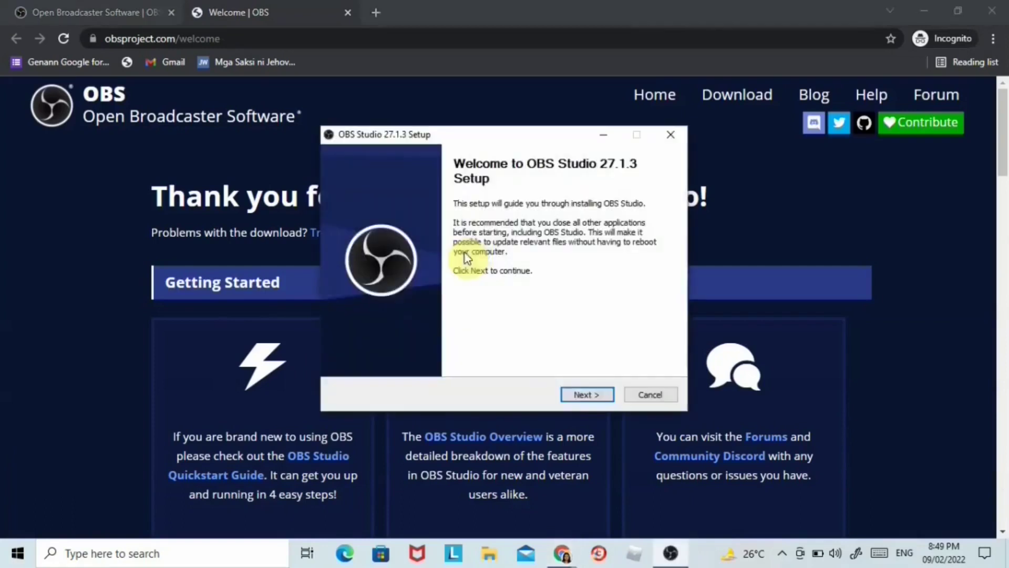
Install OBS Studio 27.1.3 in C:\Program Files\obs-studio with launch on finish enabled, and close the browser.
left_click(584, 395)
left_click(586, 396)
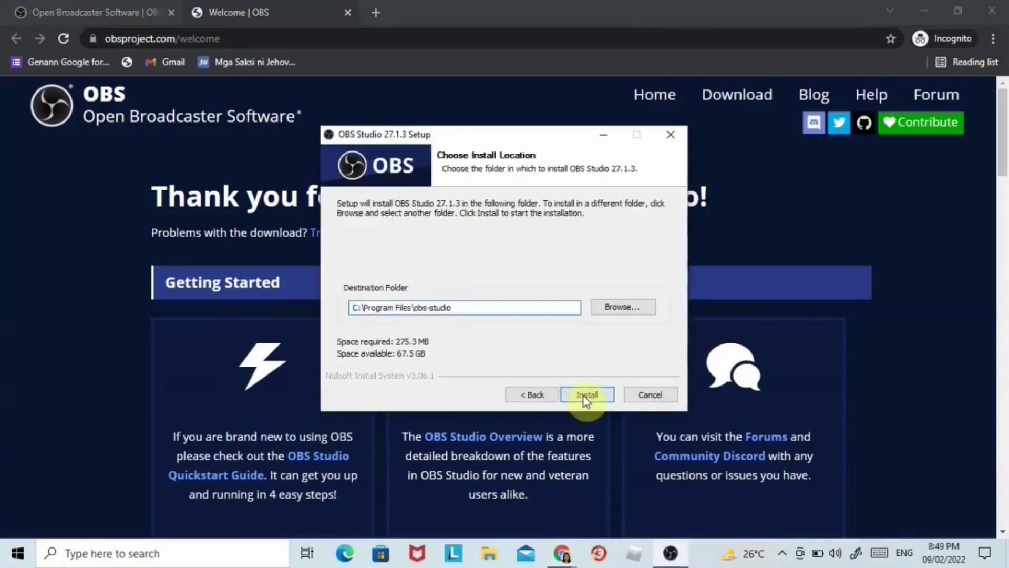
left_click(586, 395)
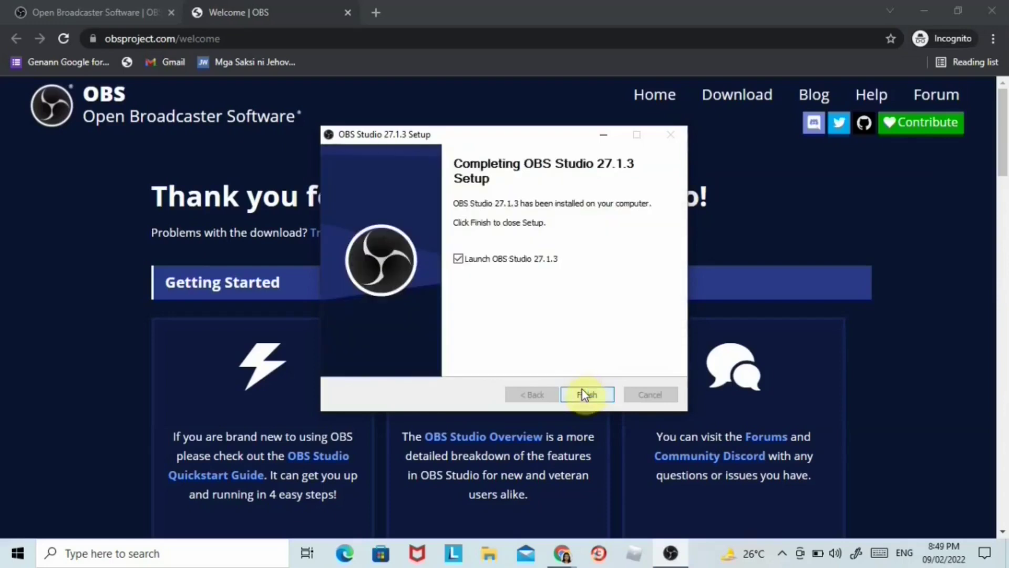
left_click(591, 395)
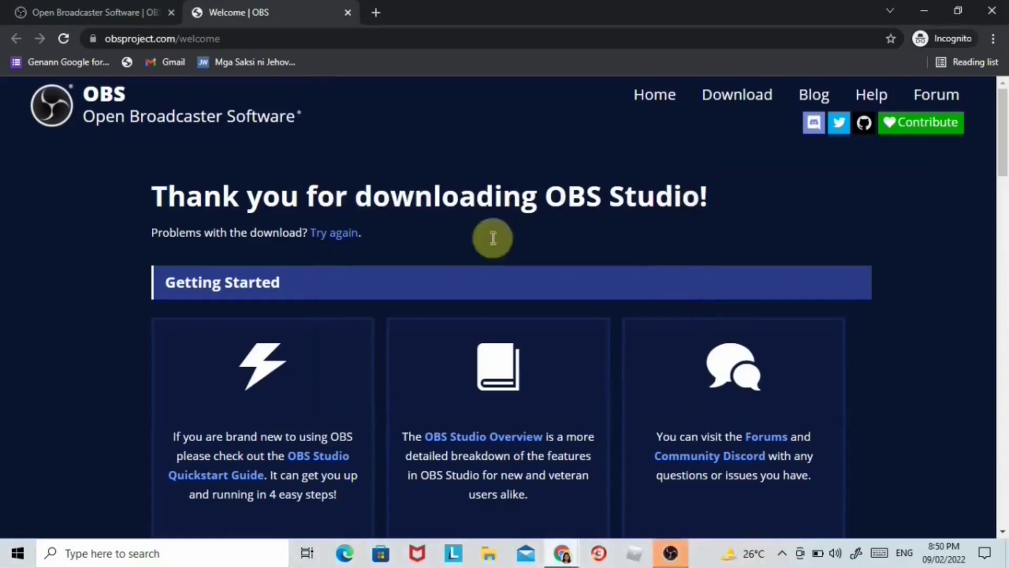
left_click(992, 11)
left_click(992, 9)
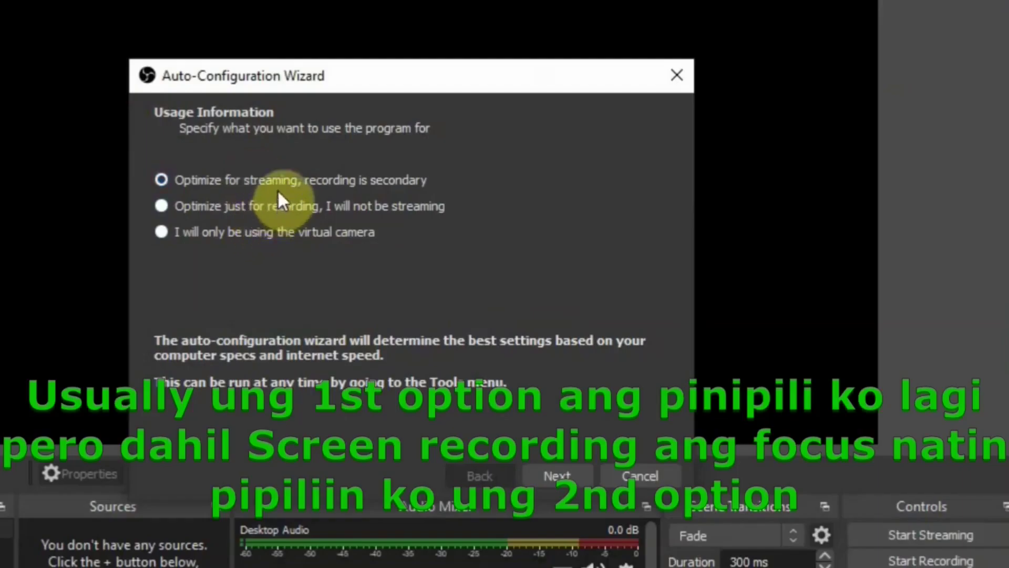
Auto-configure OBS just for recording with the suggested video settings, apply the results, and maximize the main window.
left_click(193, 204)
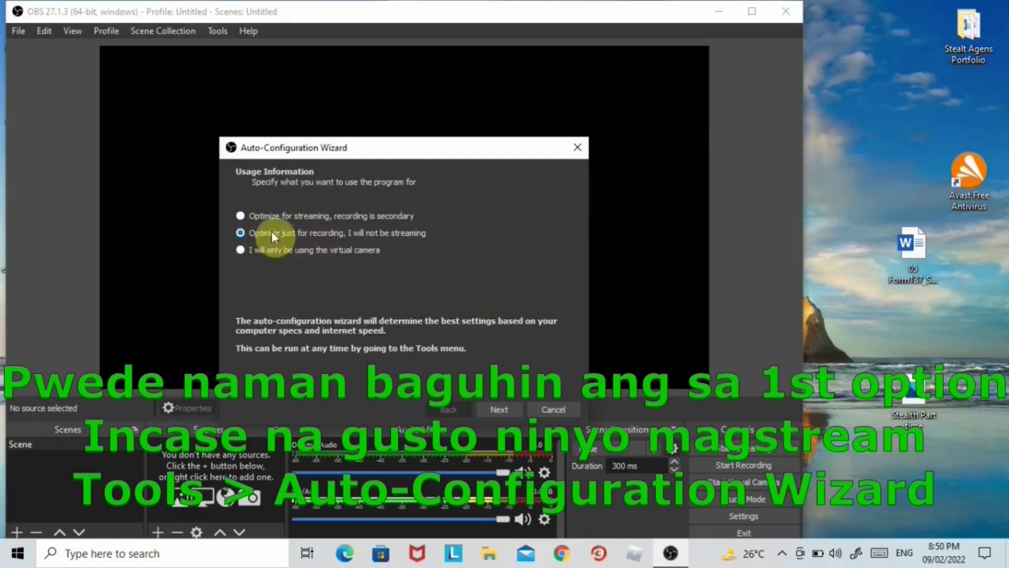
left_click(507, 410)
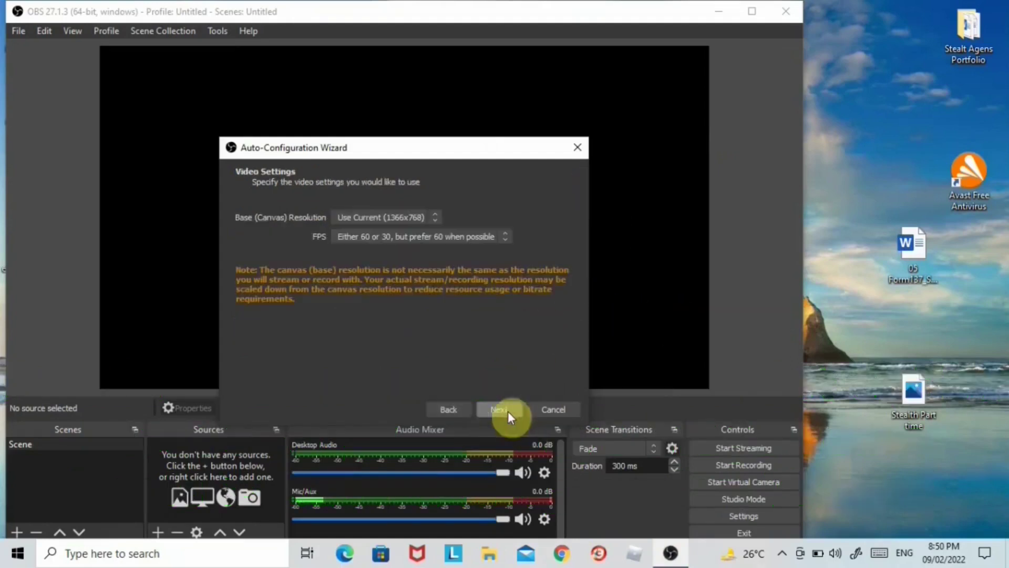
left_click(493, 409)
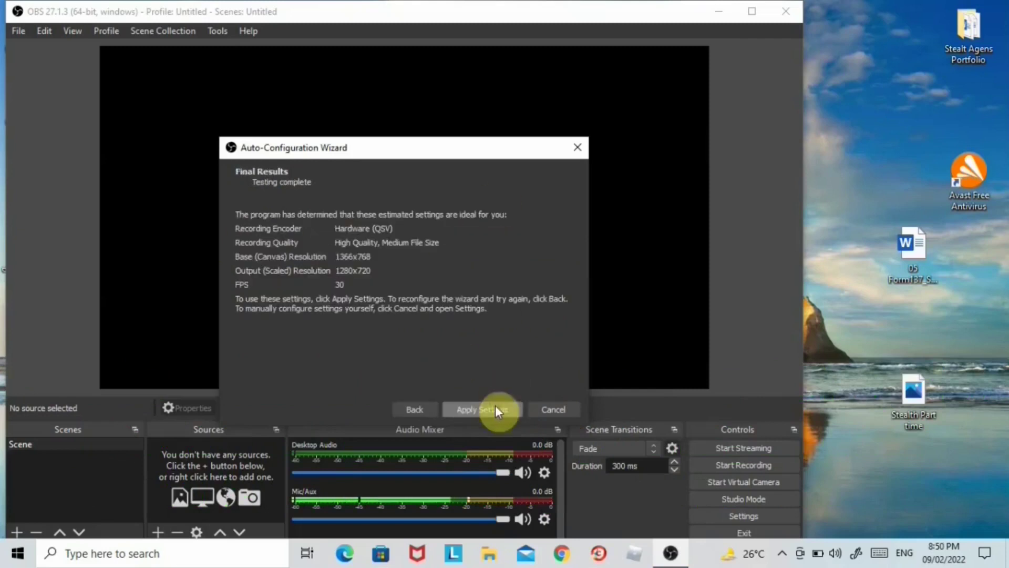
left_click(490, 410)
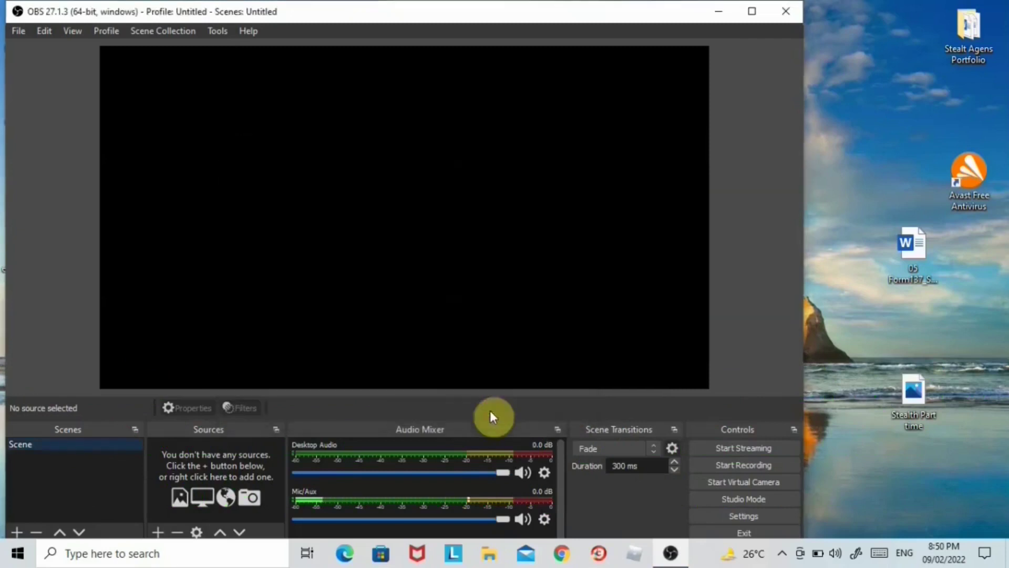
left_click(751, 11)
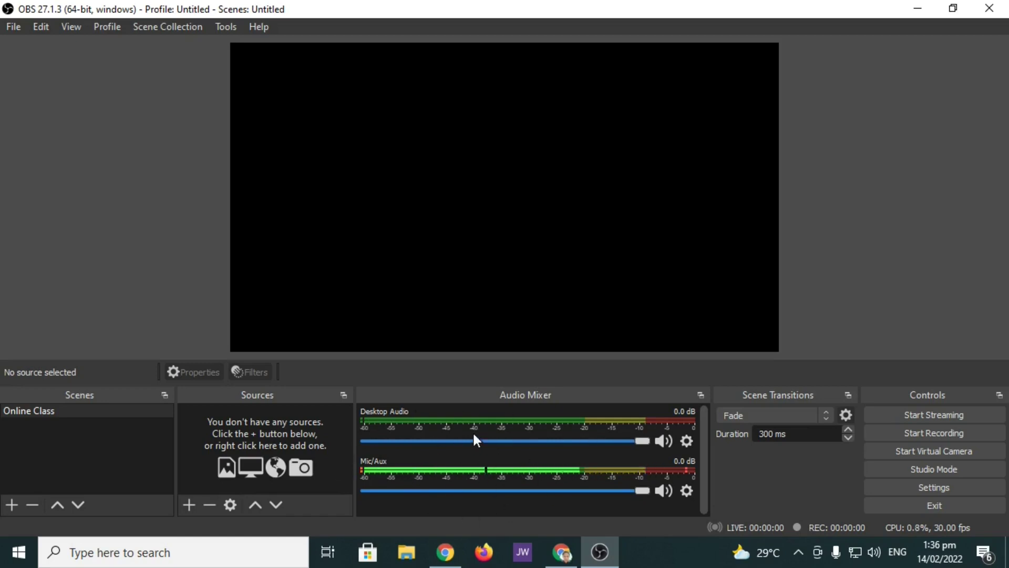
Add a new Display Capture source for Display 1 with automatic capture method and cursor capture enabled.
left_click(189, 505)
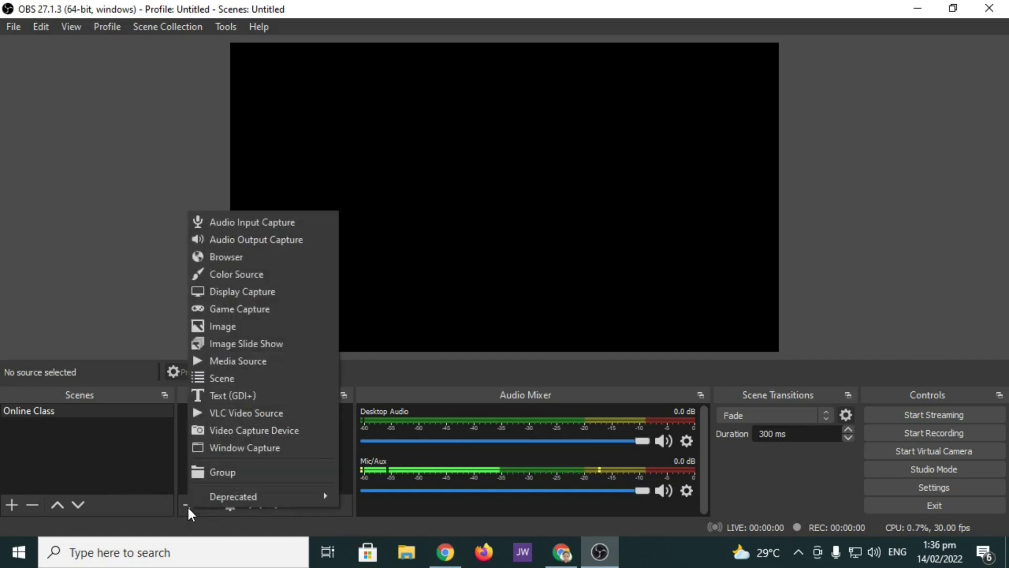
left_click(239, 292)
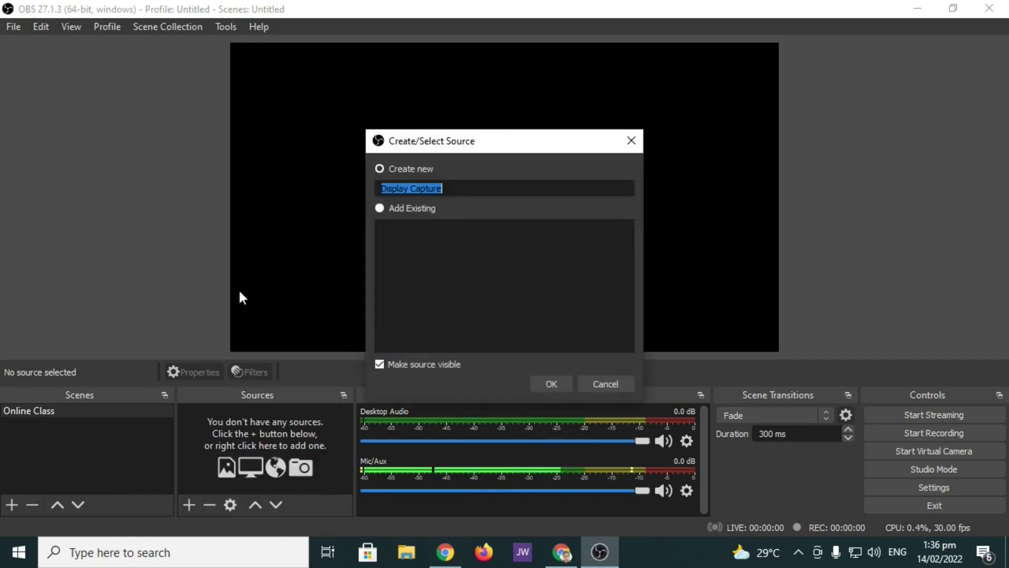
left_click(551, 384)
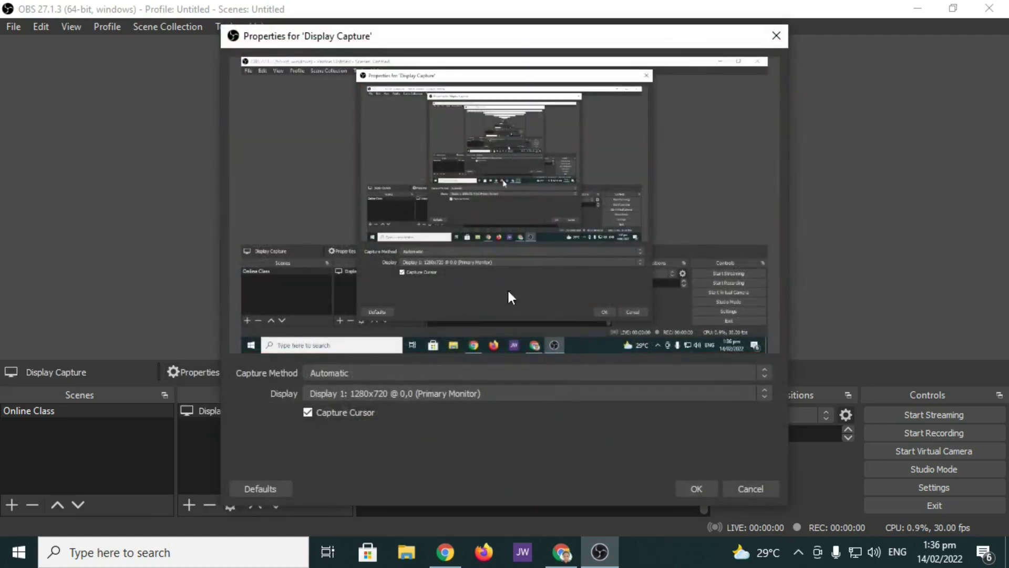
left_click(695, 489)
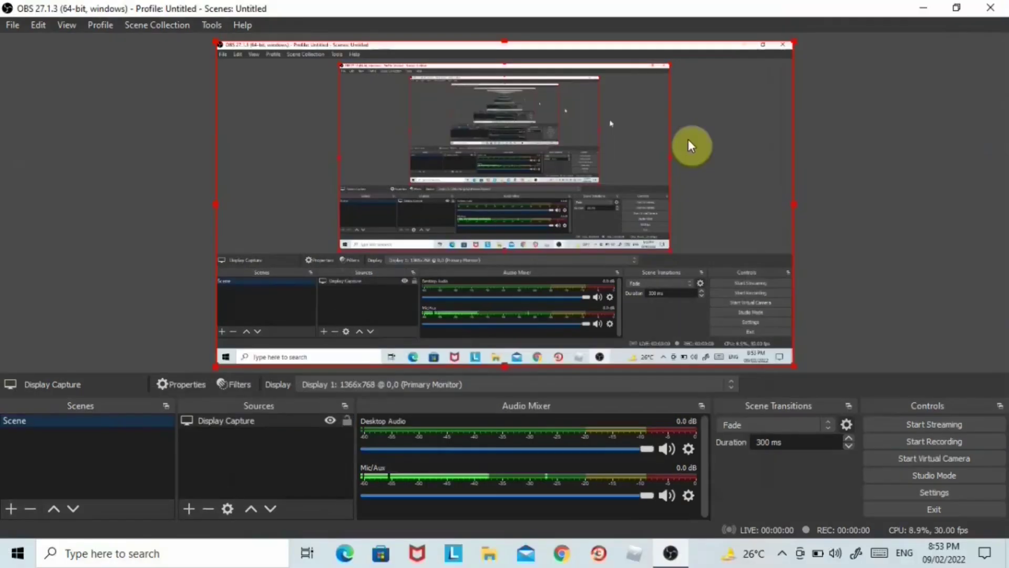
Check the default recording and playback devices in the Windows sound settings.
right_click(833, 553)
left_click(848, 512)
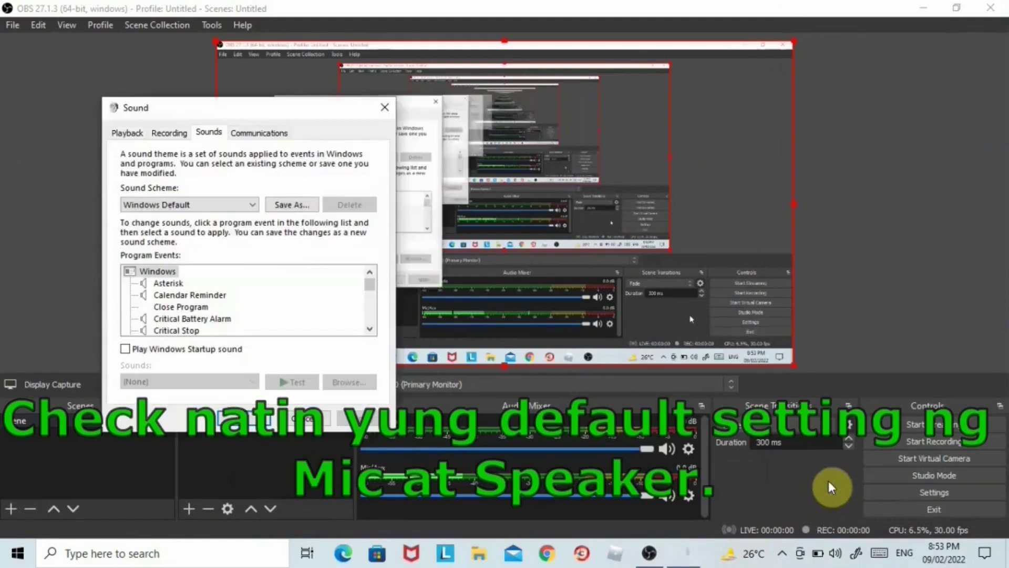
left_click(169, 133)
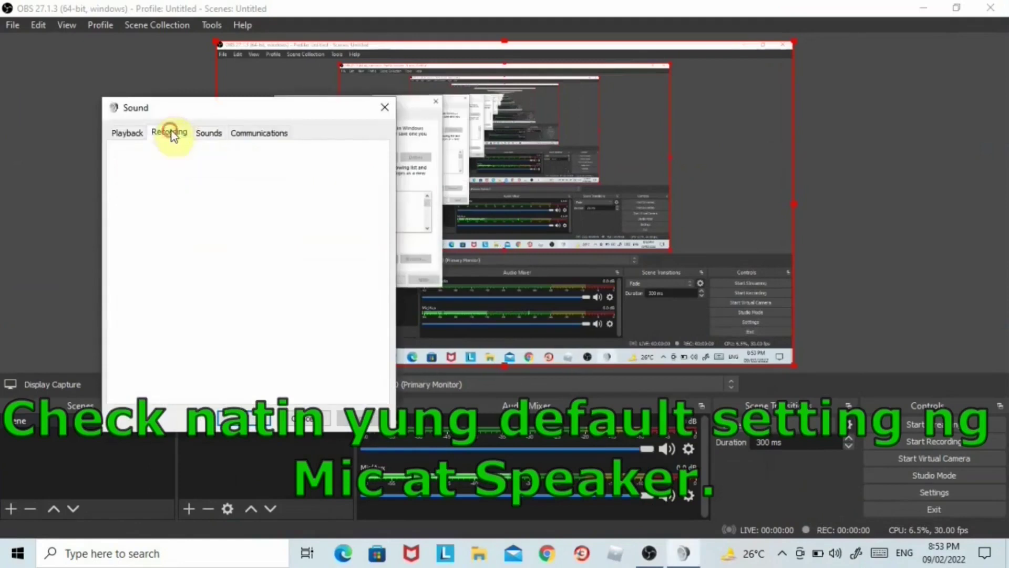
left_click(127, 135)
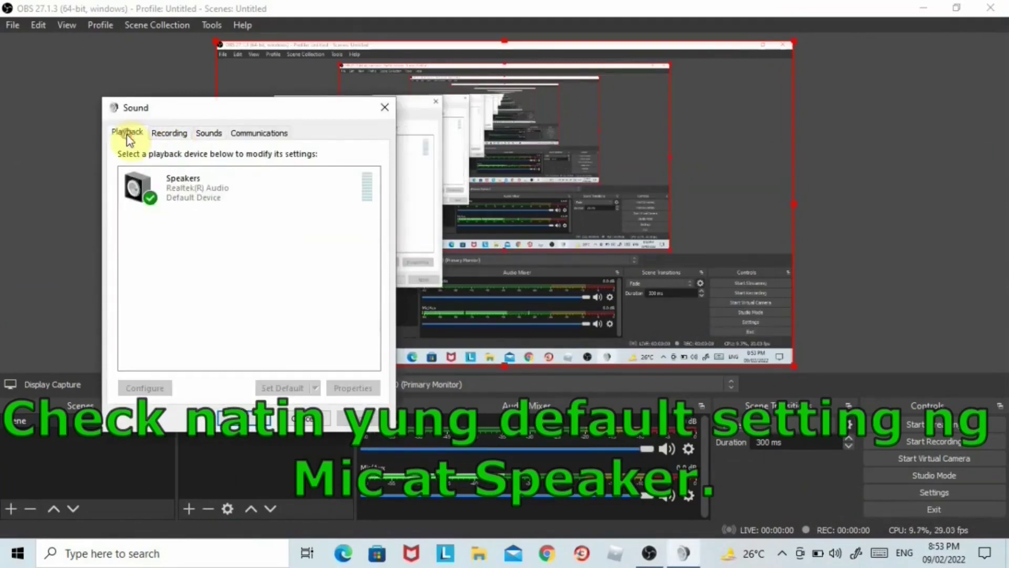
left_click(263, 420)
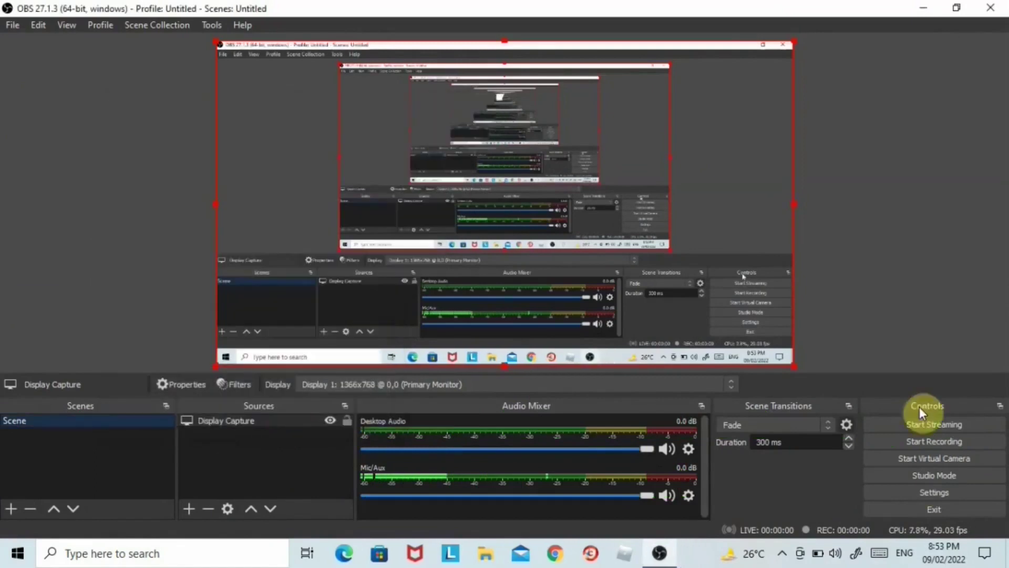
Set Desktop Audio to Speakers (Realtek(R) Audio) and Mic/Auxiliary Audio to Microphone (Realtek(R) Audio) in the OBS settings.
left_click(946, 492)
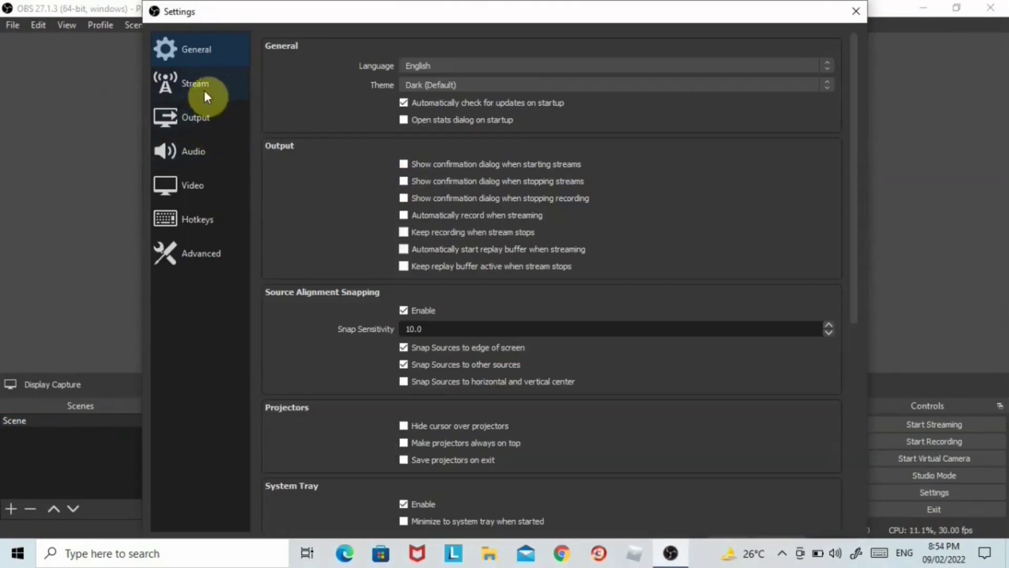
left_click(209, 151)
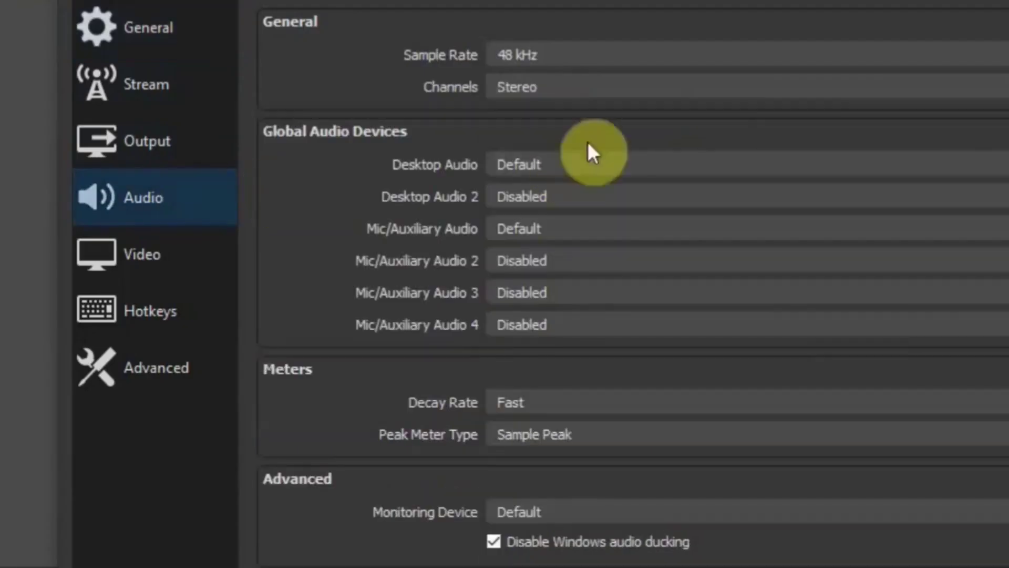
left_click(575, 166)
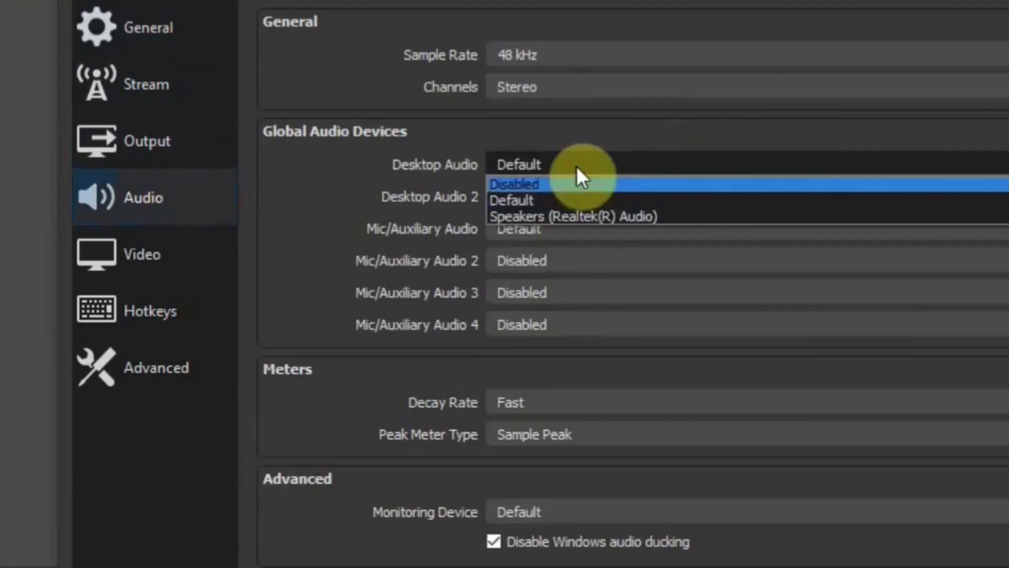
left_click(590, 216)
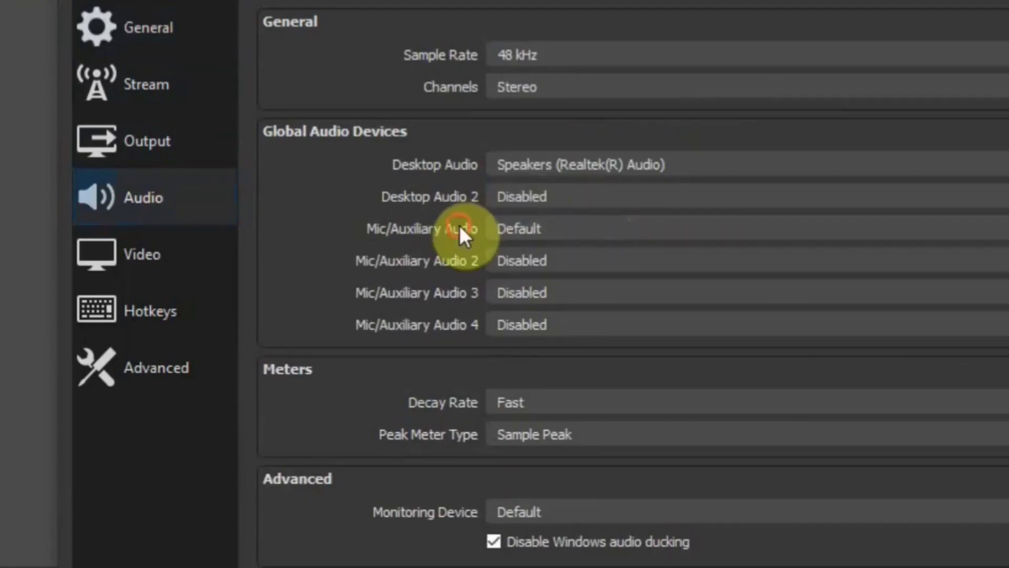
left_click(598, 223)
left_click(591, 280)
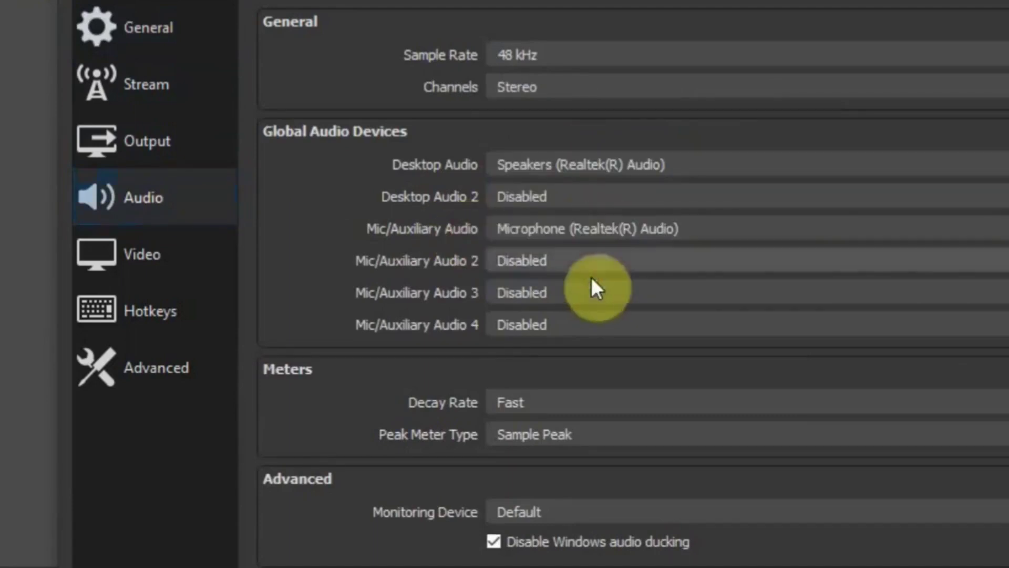
Set the recording format to mp4 in the output settings.
left_click(183, 146)
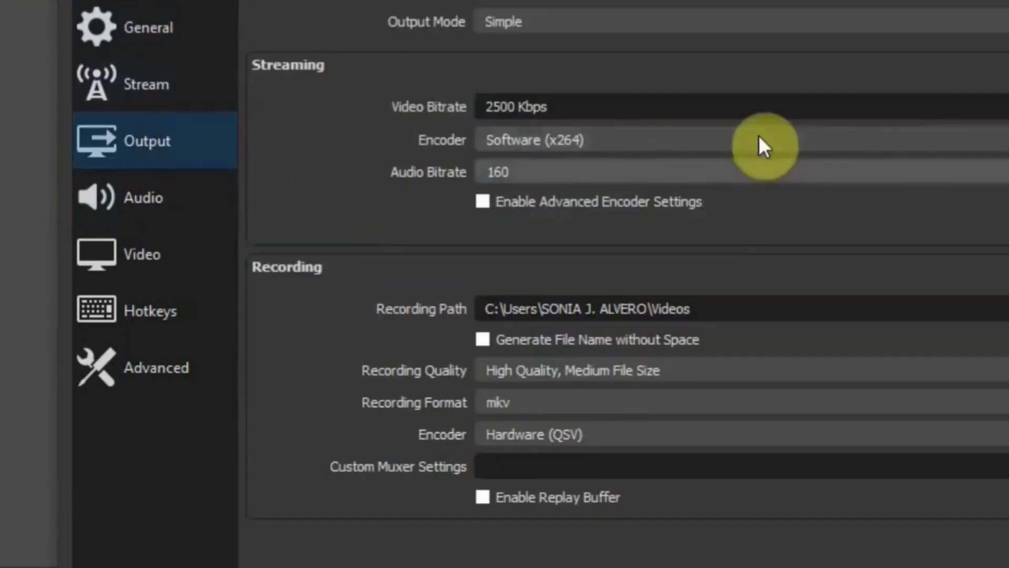
left_click(540, 405)
left_click(545, 438)
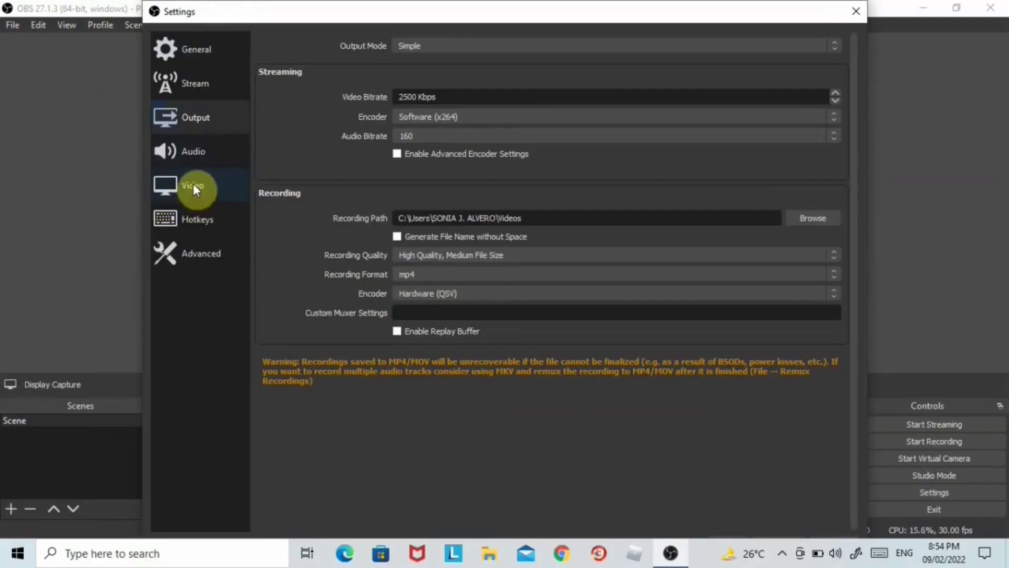
Review the video resolution and FPS settings, and apply and save the OBS settings changes.
left_click(142, 254)
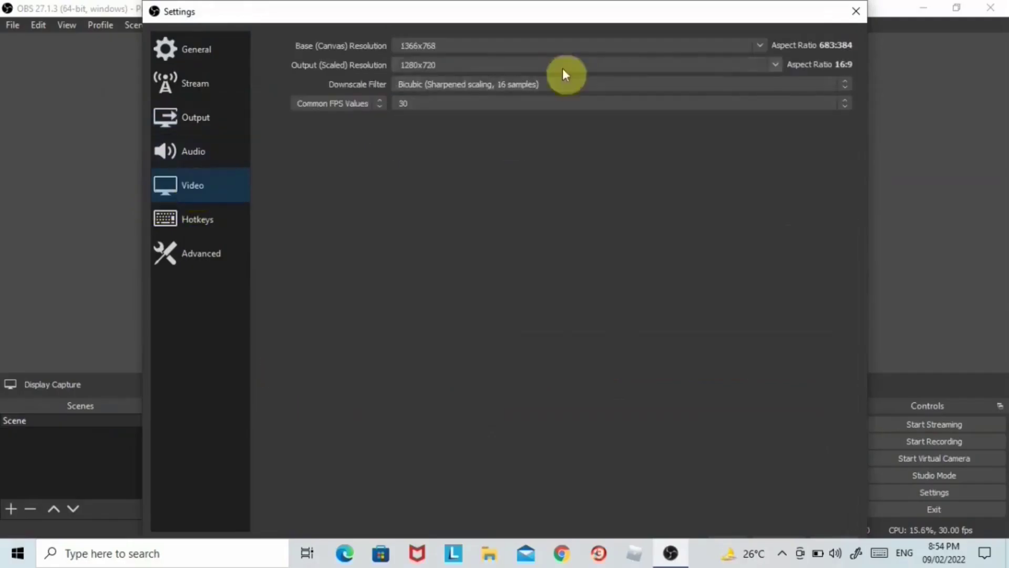
left_click(855, 11)
left_click(573, 305)
left_click_drag(717, 8, 738, 42)
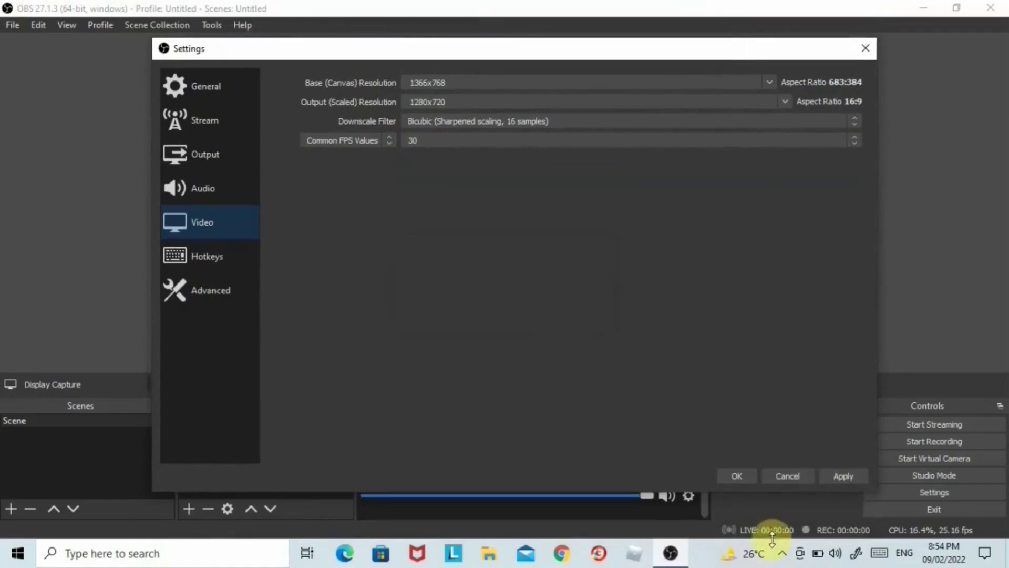
left_click(850, 477)
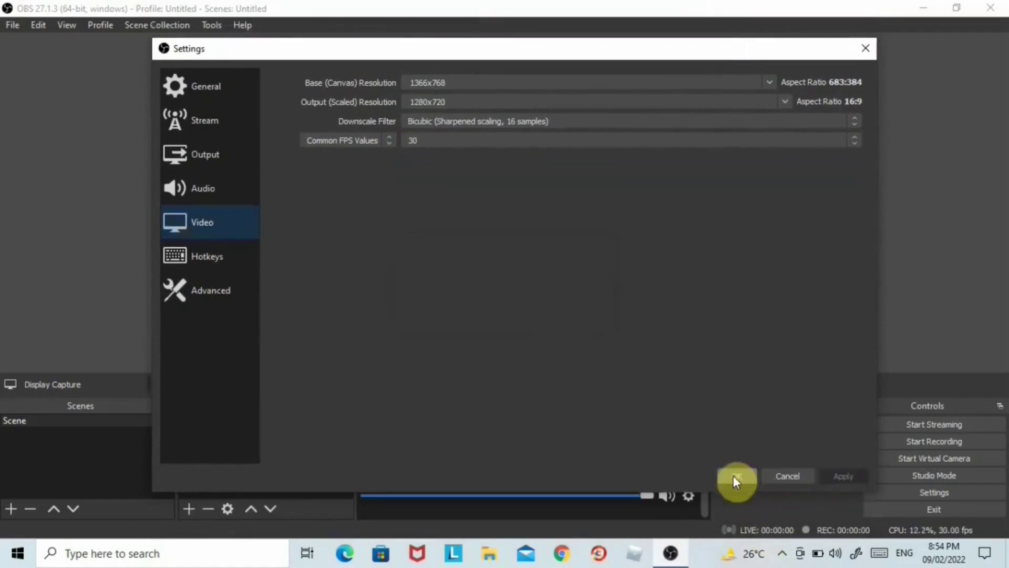
left_click(736, 477)
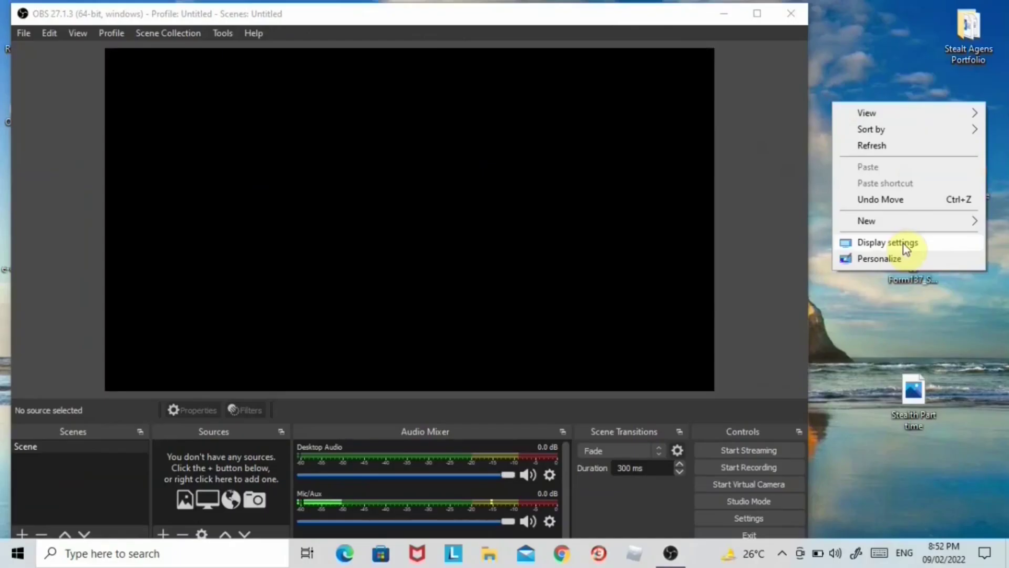
Open the Windows graphics settings by way of the desktop's display settings.
left_click(848, 293)
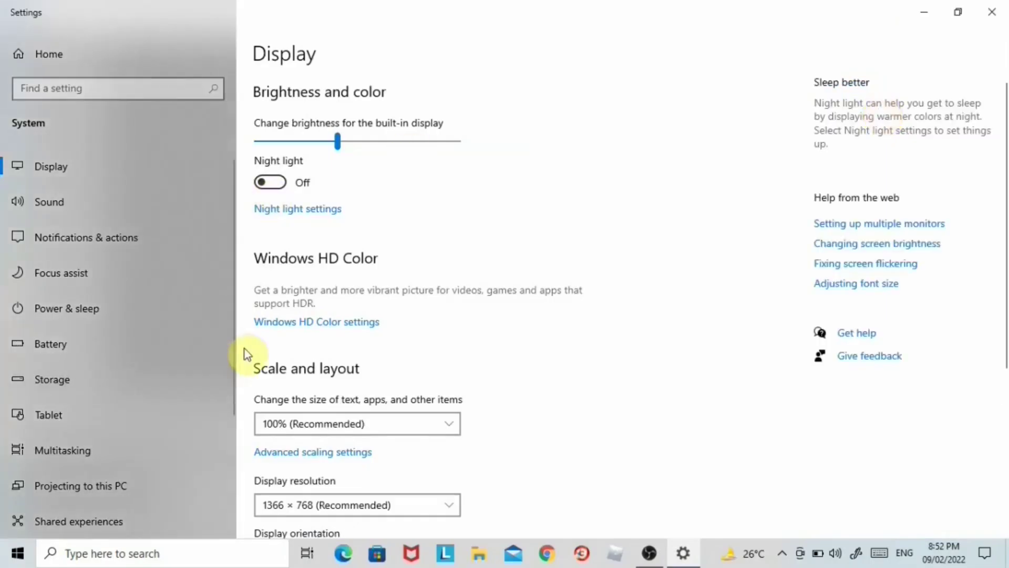
scroll(343, 340, "down", 5)
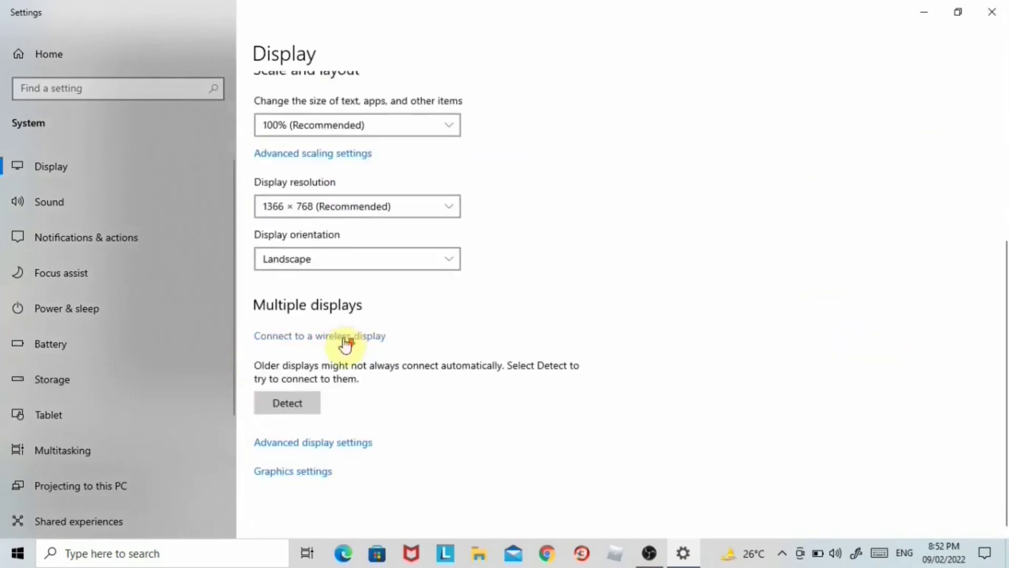
left_click(308, 473)
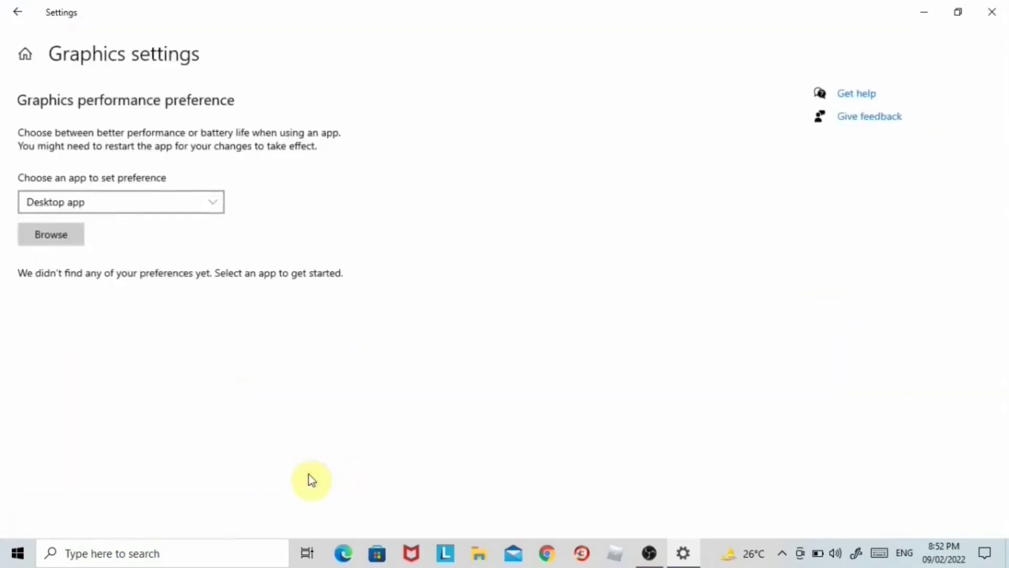
Add the desktop app obs64 from C:\Program Files\obs-studio\bin\64bit to the graphics performance preferences.
left_click(45, 237)
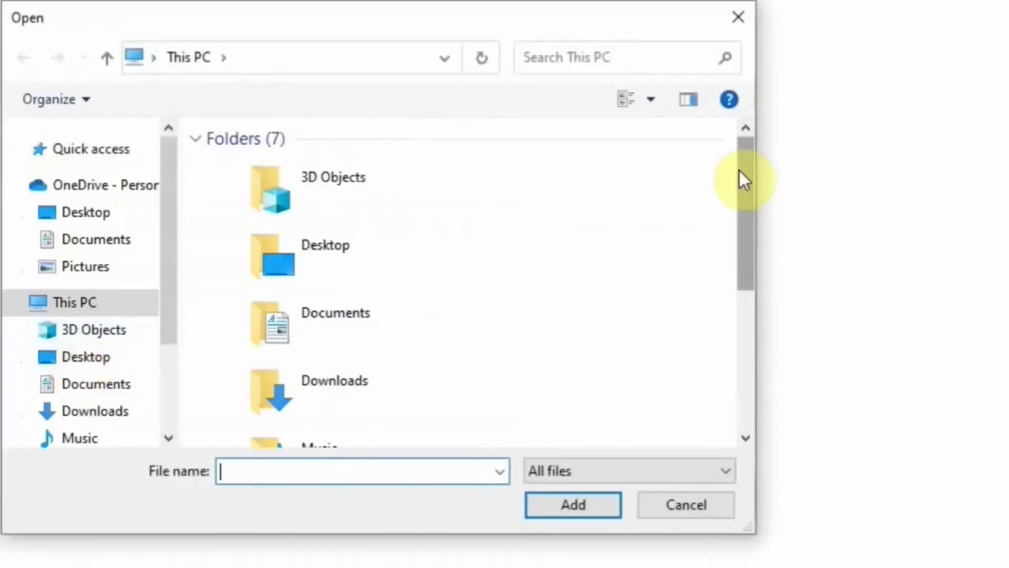
left_click_drag(165, 299, 179, 389)
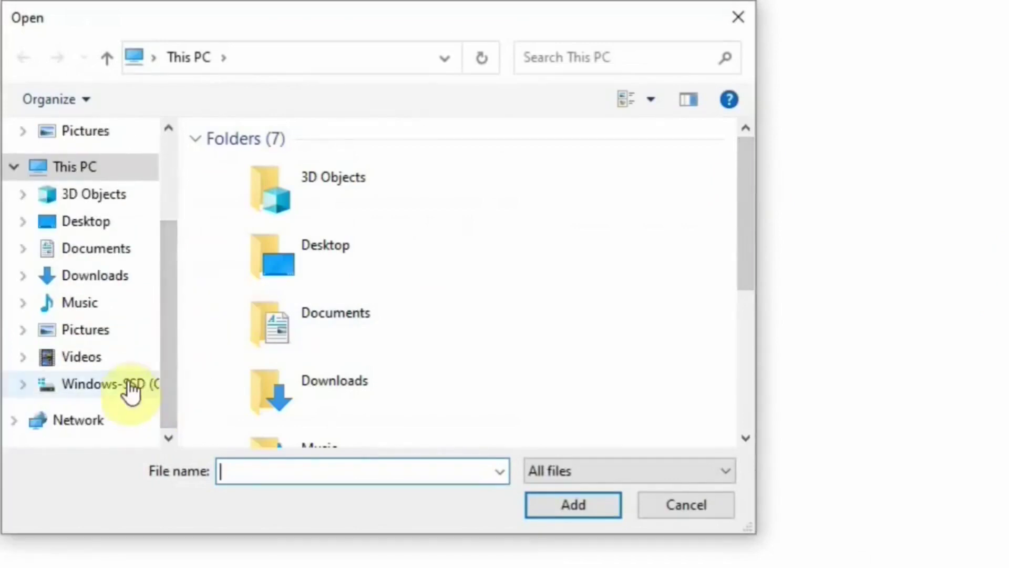
left_click(129, 383)
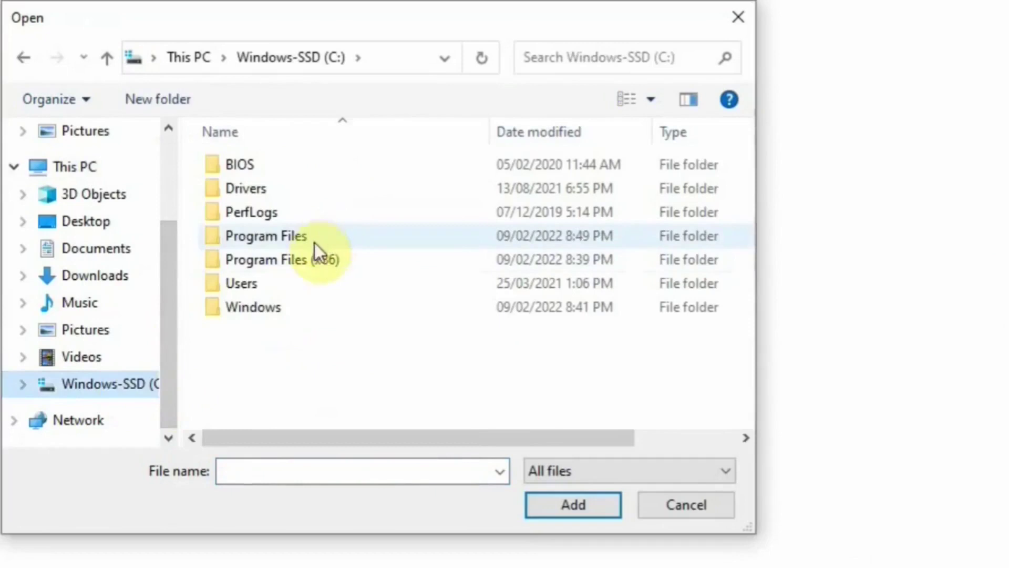
double_click(286, 243)
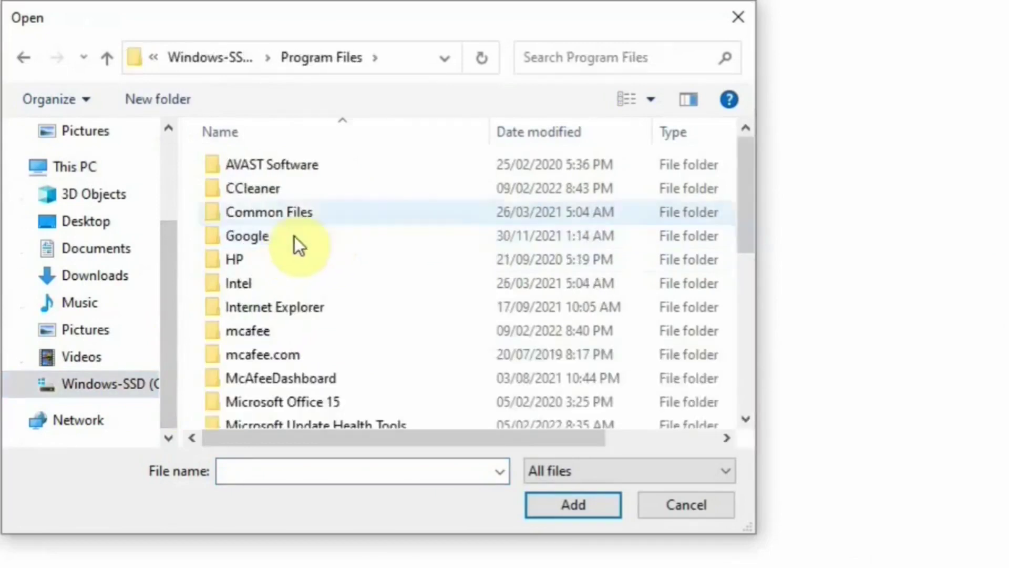
scroll(307, 258, "down", 3)
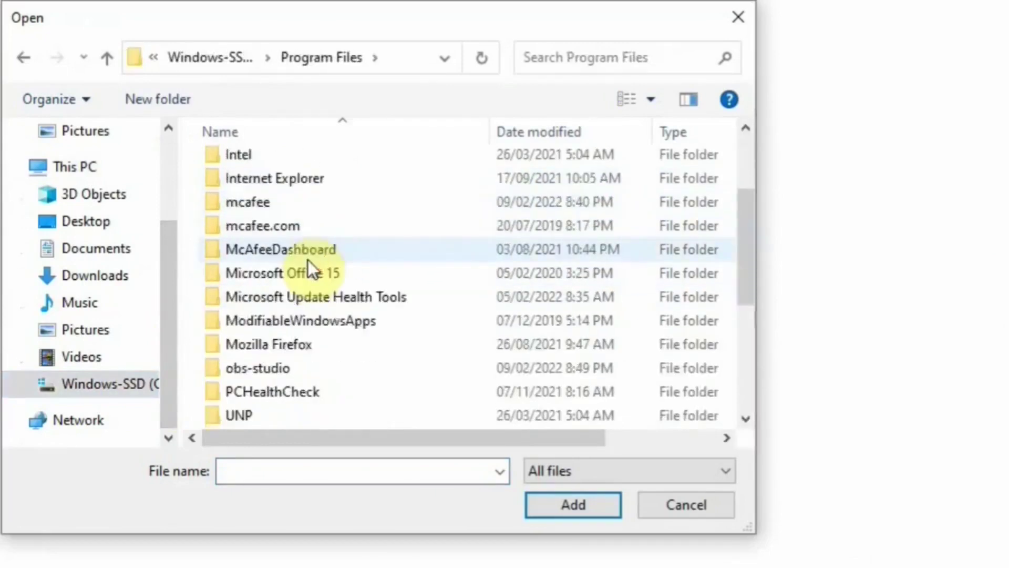
double_click(284, 297)
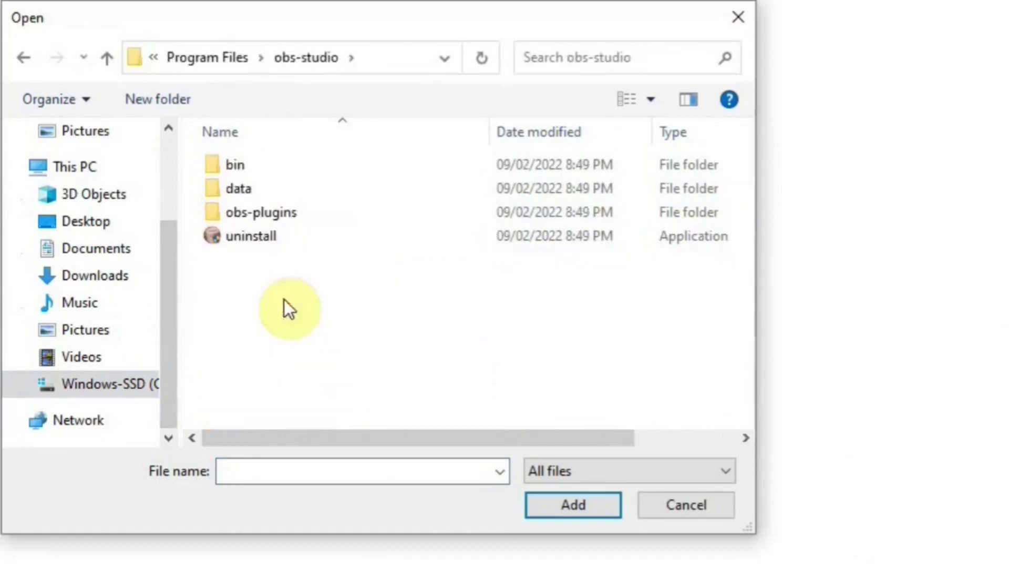
double_click(257, 163)
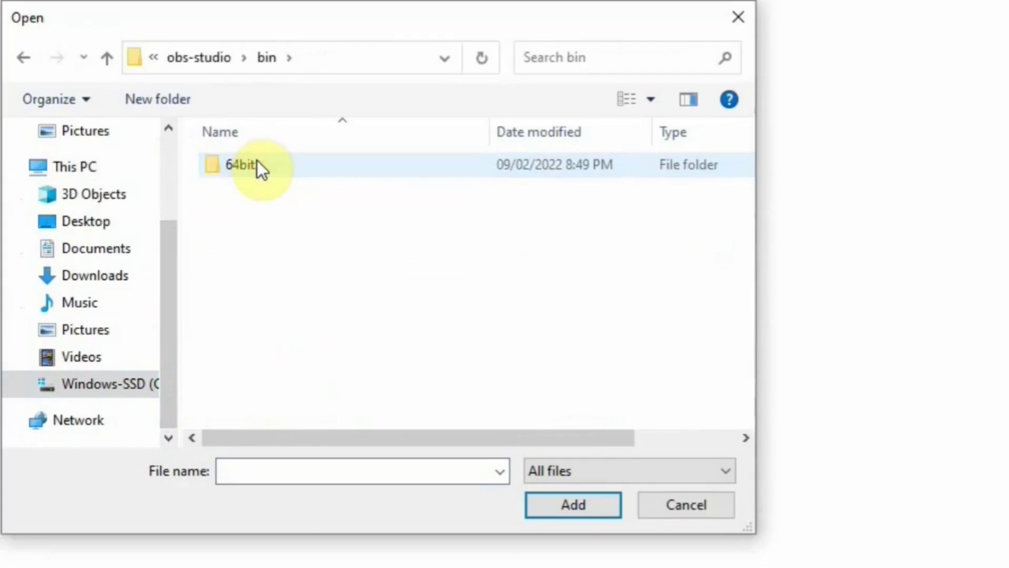
double_click(261, 159)
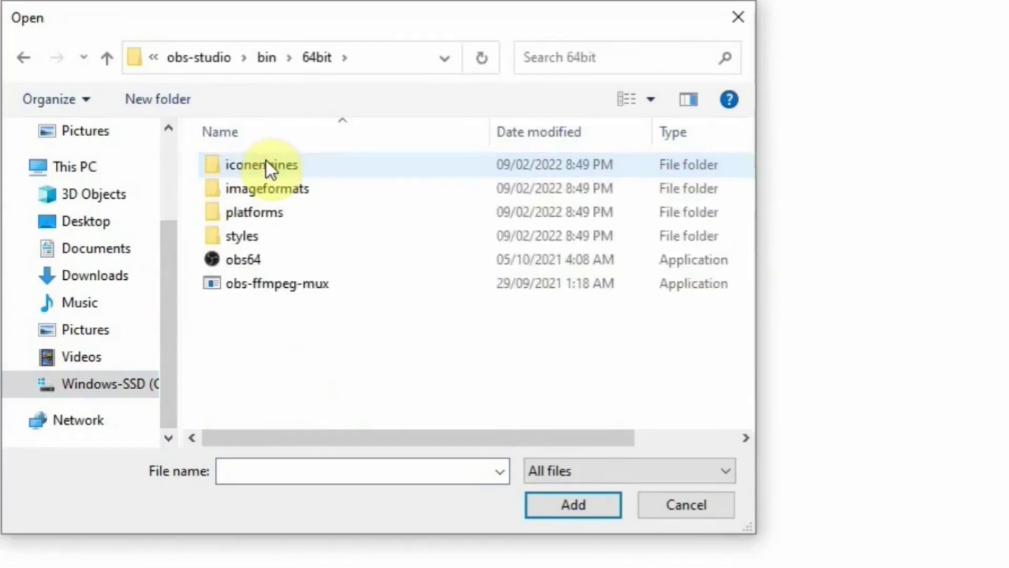
double_click(288, 259)
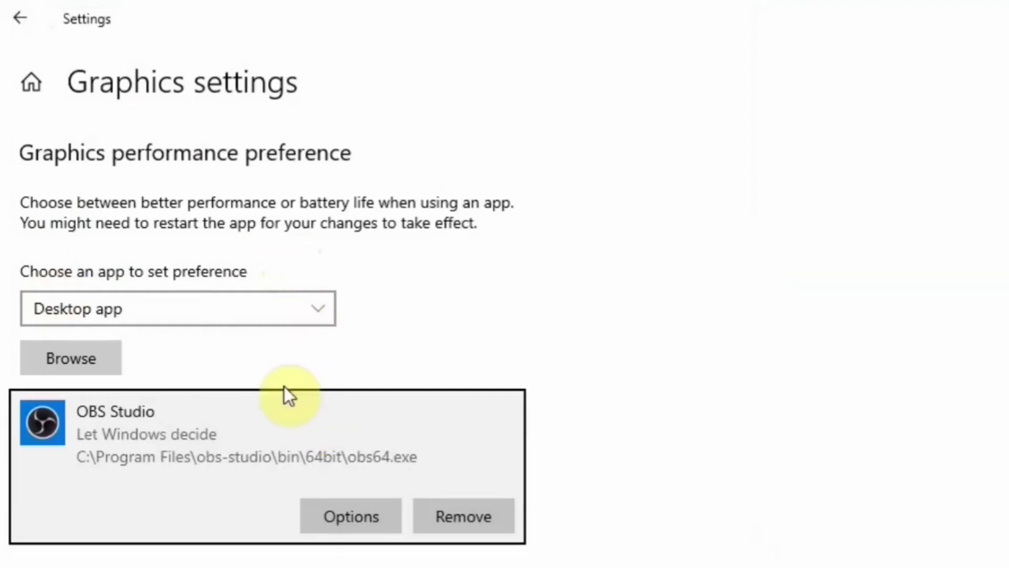
Set OBS Studio's graphics preference to Power saving, save it, and close the Windows settings.
left_click(359, 525)
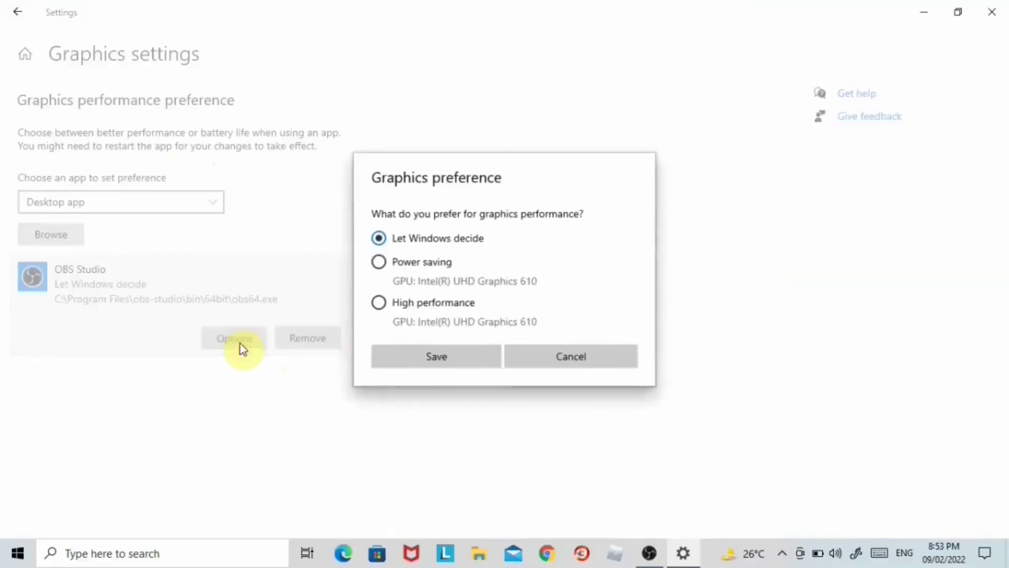
left_click(387, 262)
left_click(436, 360)
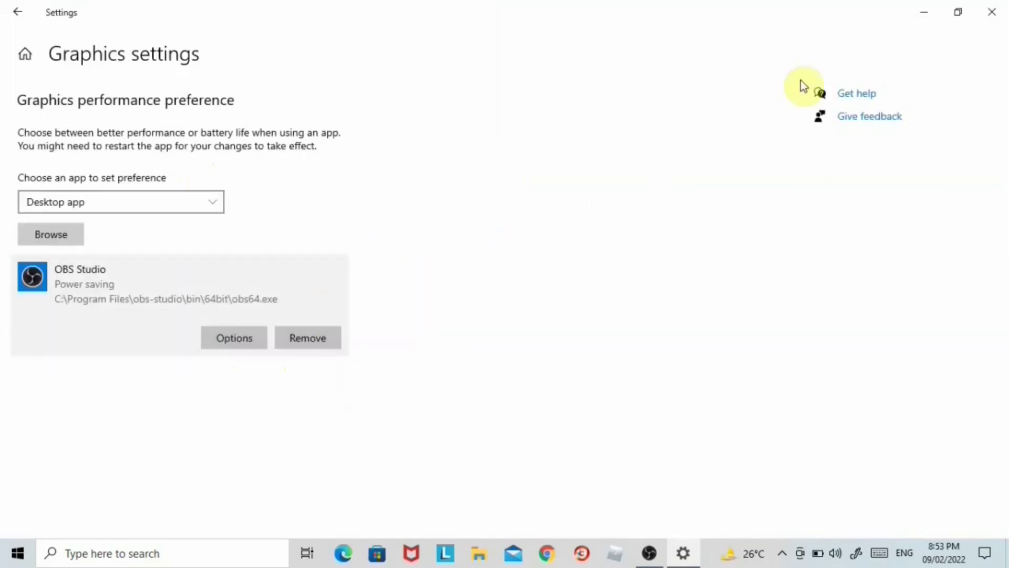
left_click(991, 12)
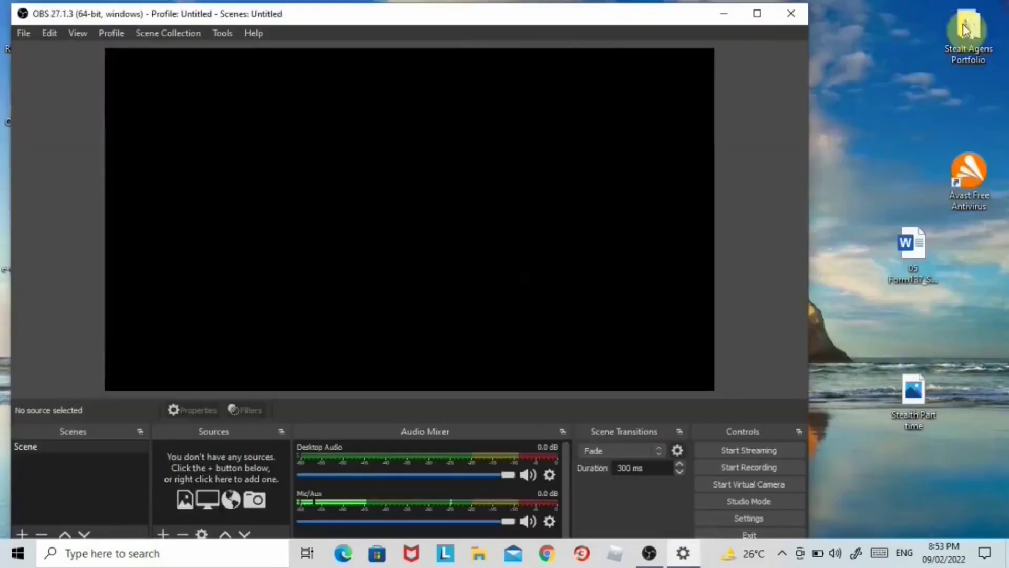
Restart OBS Studio and maximize its window.
left_click(785, 21)
right_click(462, 164)
left_click(503, 205)
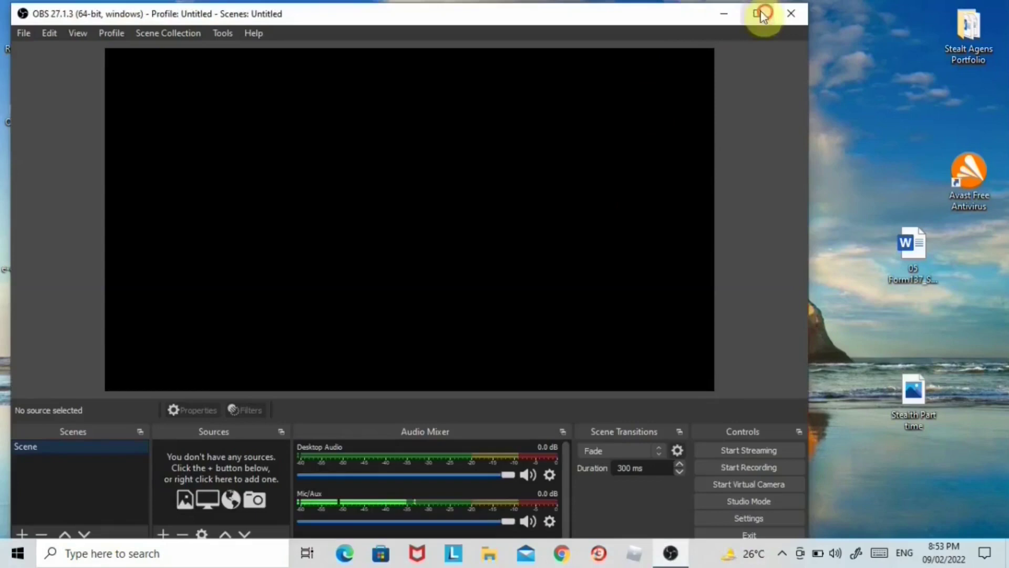
left_click(762, 14)
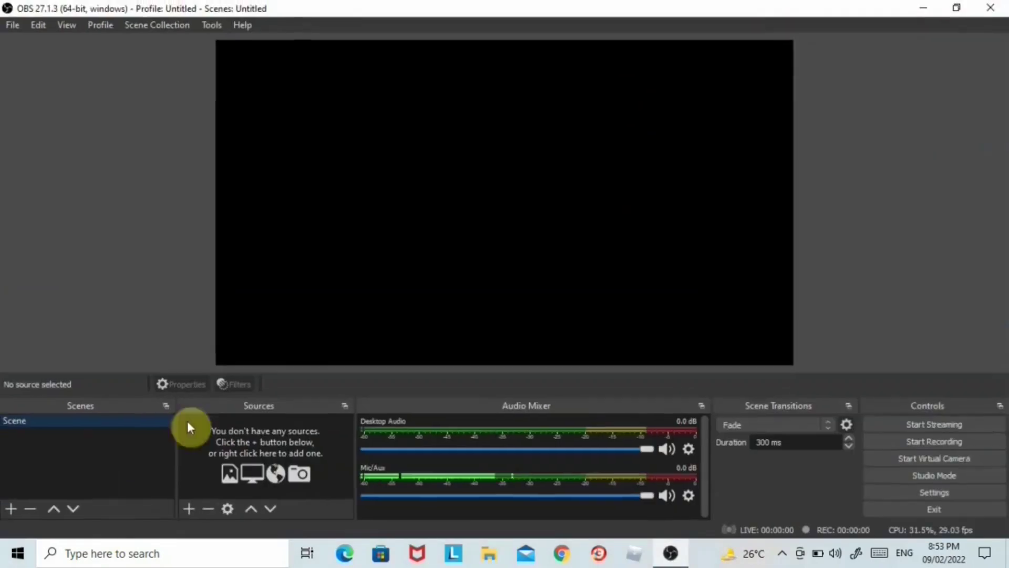
Add a new visible Display Capture source to the scene, keeping the Automatic capture method, Display 1 and cursor capture.
left_click(188, 510)
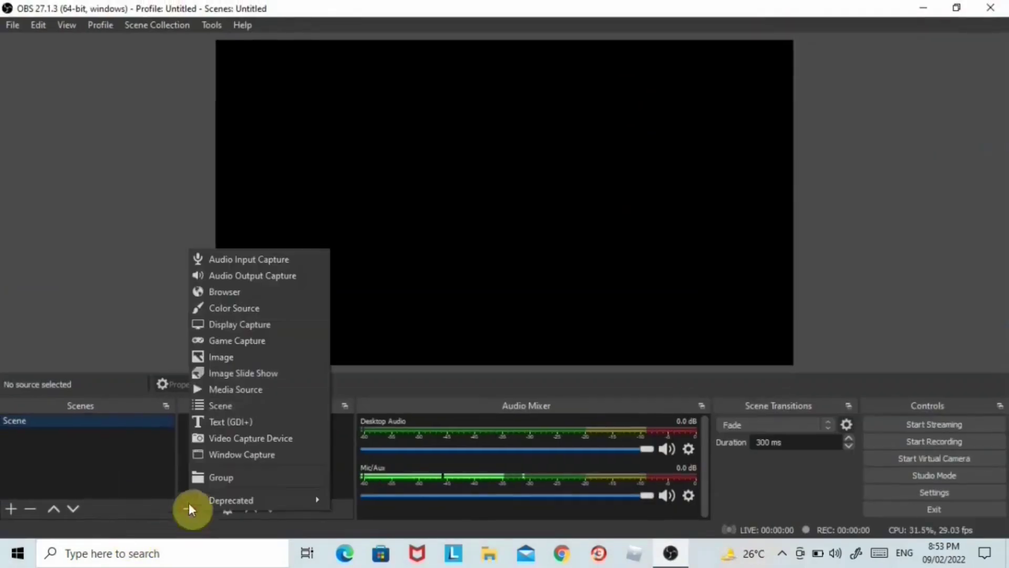
left_click(239, 322)
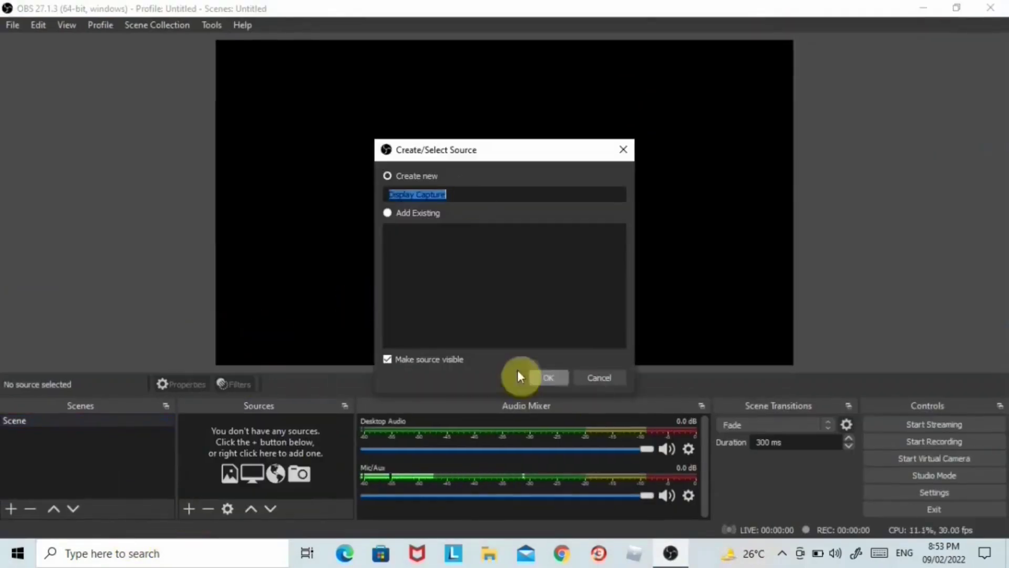
left_click(554, 379)
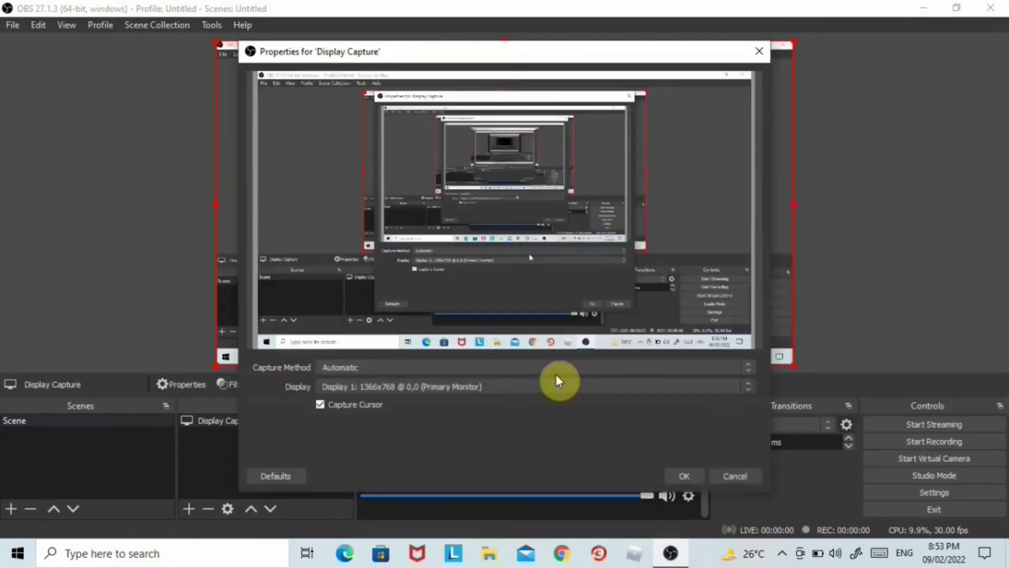
left_click(682, 477)
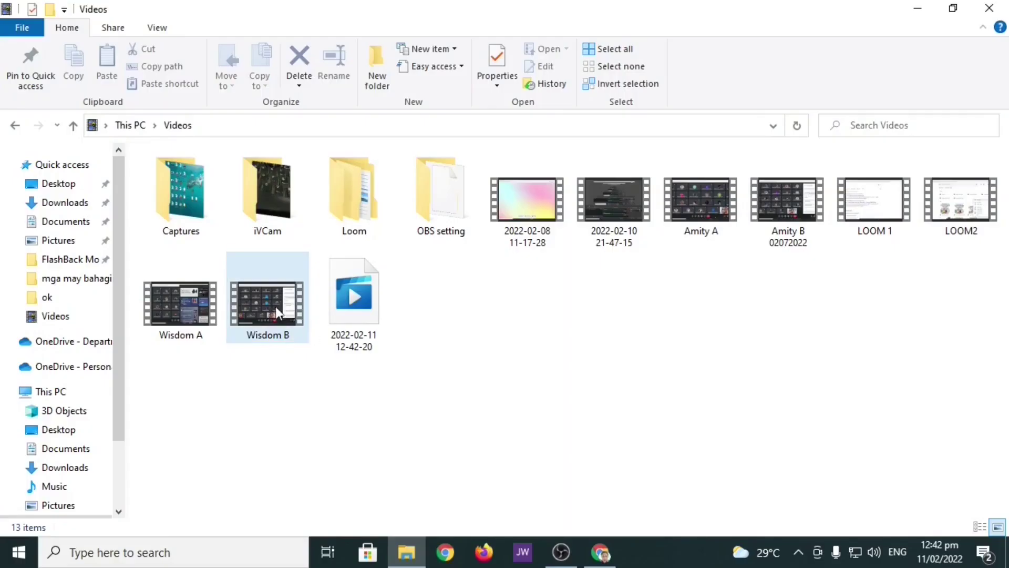
Switch to Chrome and open the CSS 9 - Wisdom A class in Google Classroom.
left_click(184, 331)
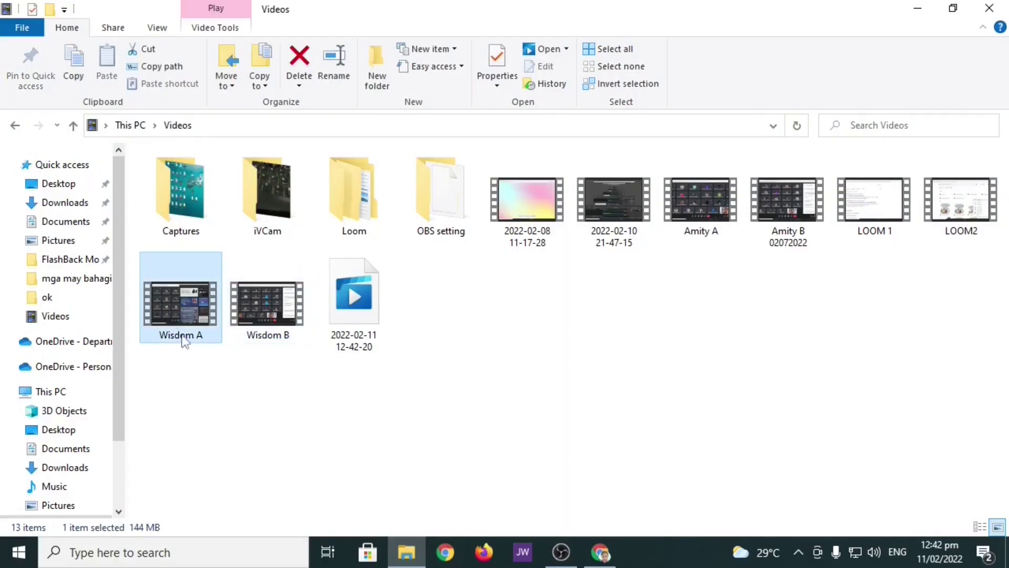
left_click(601, 552)
left_click(941, 83)
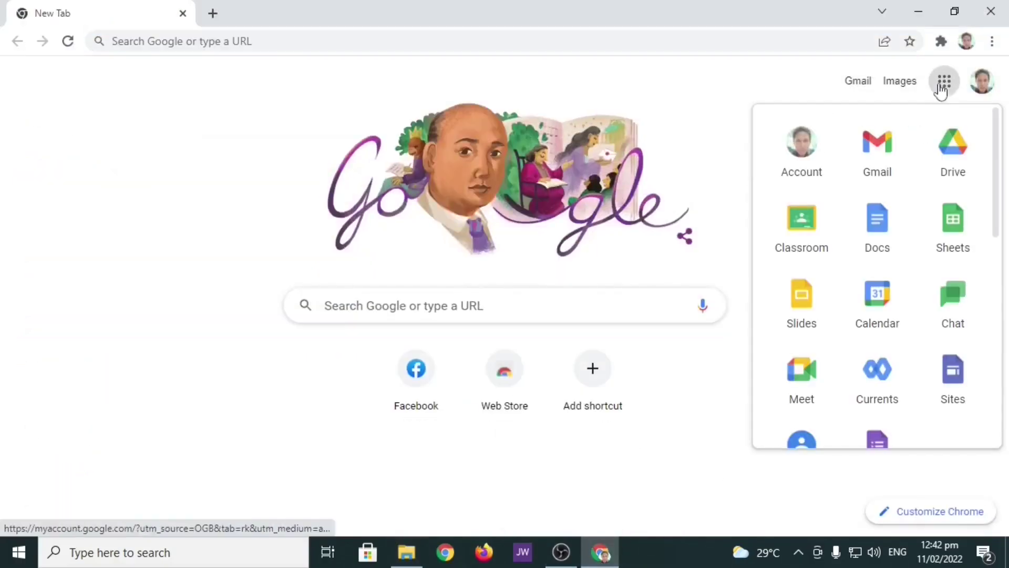
left_click(801, 223)
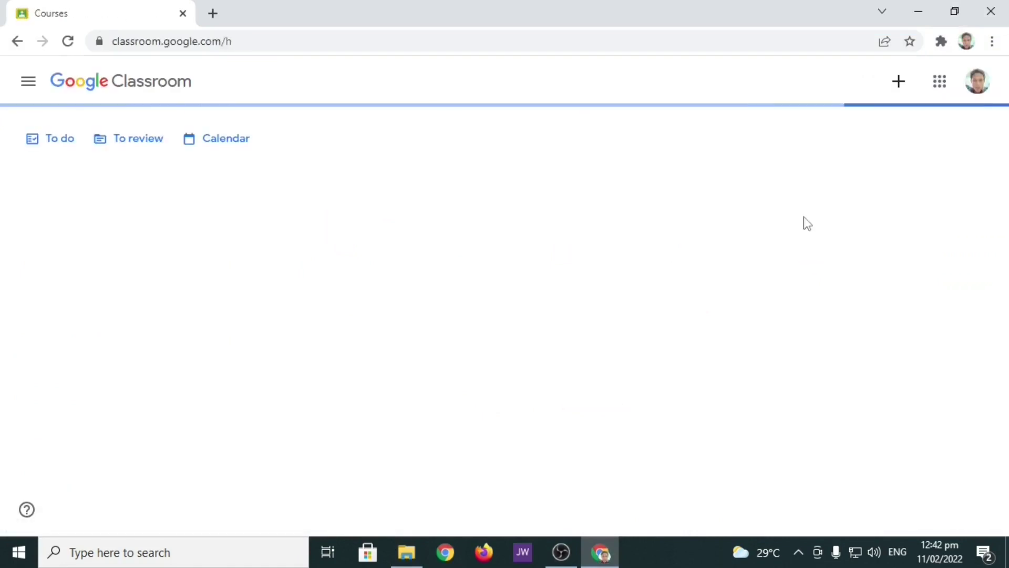
scroll(283, 381, "down", 7)
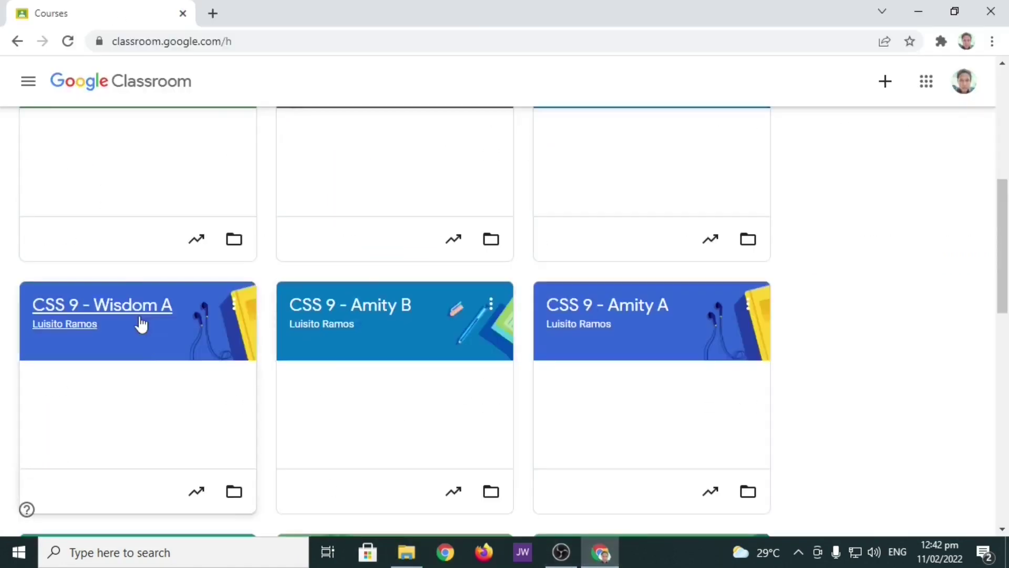
left_click(140, 322)
Create a new Material item in the classwork of the CSS 9 - Wisdom A class.
left_click(454, 80)
left_click(342, 139)
left_click(389, 300)
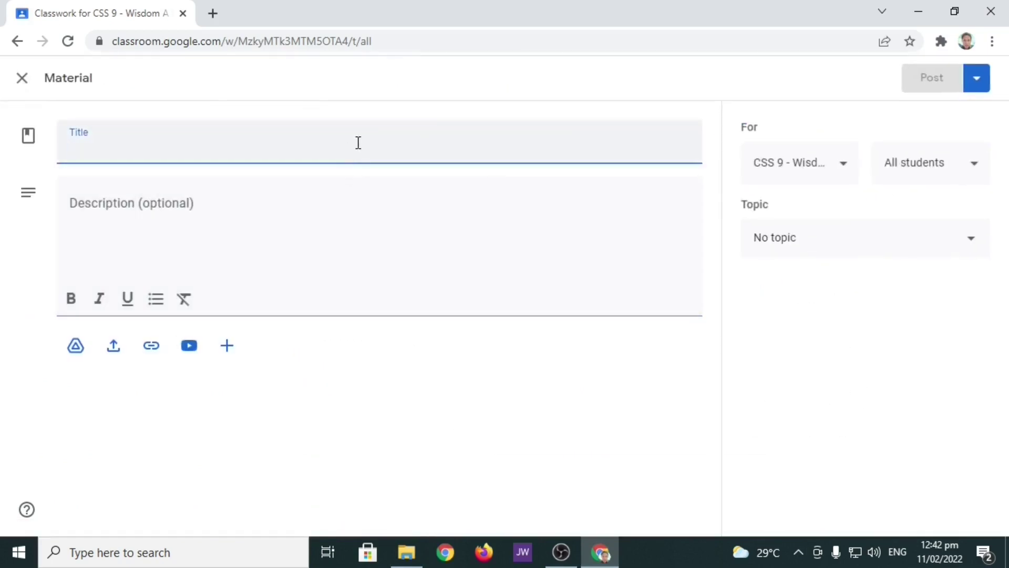
Title the material "Recorded Video Lesson: Storage & Memory".
type("Storage")
key("BackSpace")
key("BackSpace")
key("BackSpace")
key("BackSpace")
key("BackSpace")
key("BackSpace")
key("BackSpace")
type("Vide")
key("BackSpace")
key("BackSpace")
key("BackSpace")
key("BackSpace")
type("Recorde Video")
key("BackSpace")
key("BackSpace")
type("d Video")
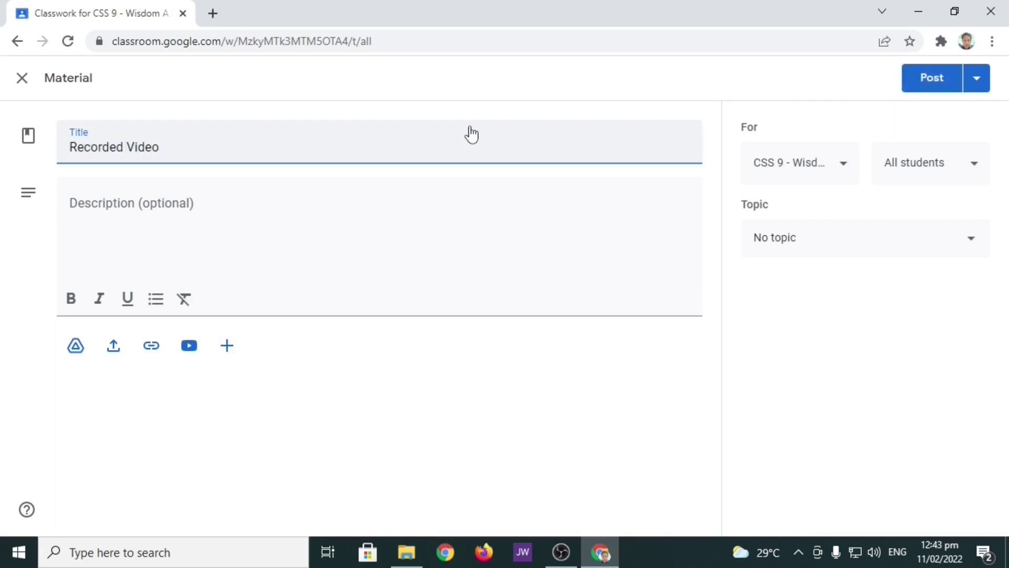
type(" Lesson: ")
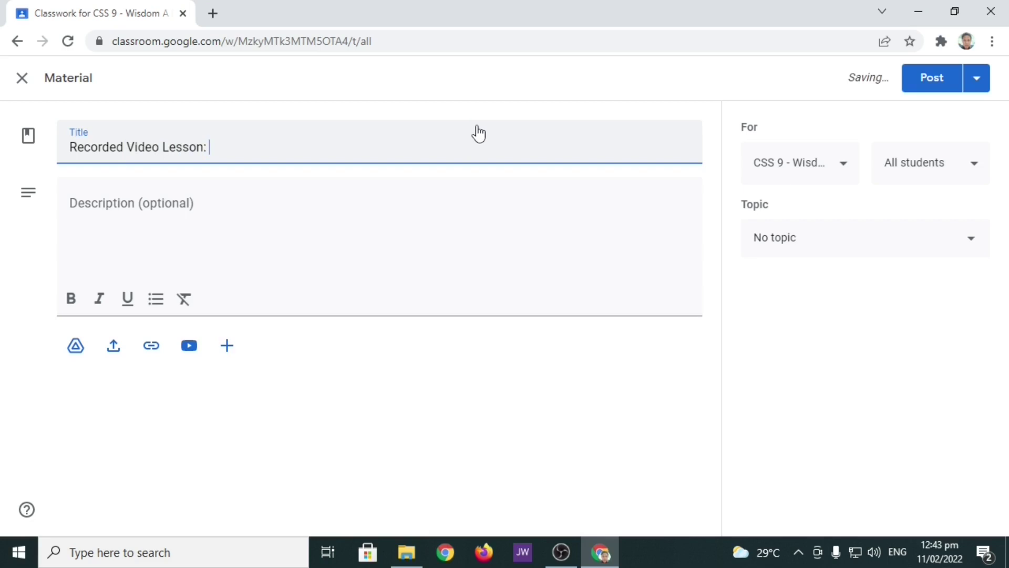
type("Storage & Memory")
Describe the material as "Para po eto sa mga student na absent dahil sa internet connection problem." and assign the topic Computer System Servicing - Quarter 2.
left_click(543, 201)
type("Para po eto sa mga student na")
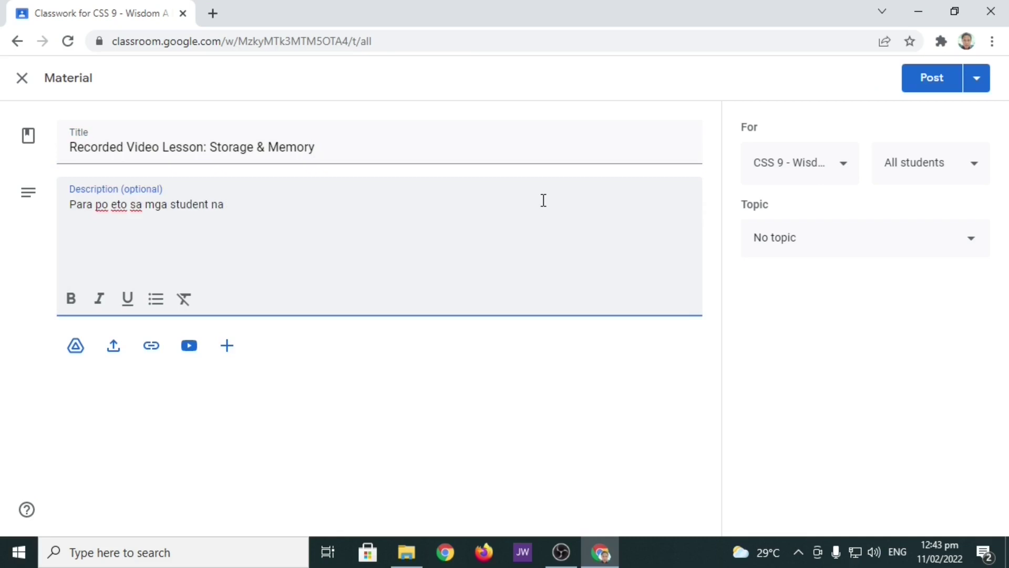
type(" absent dahil sa internet connection problem.")
left_click(888, 239)
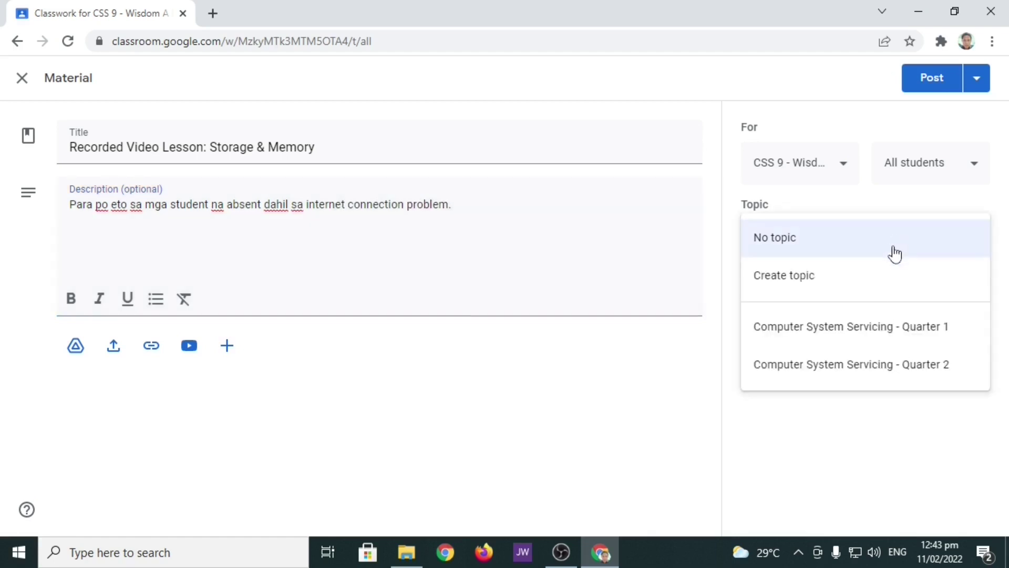
left_click(862, 363)
Upload the Wisdom A video from the Videos folder as an attachment and post the material.
left_click(112, 355)
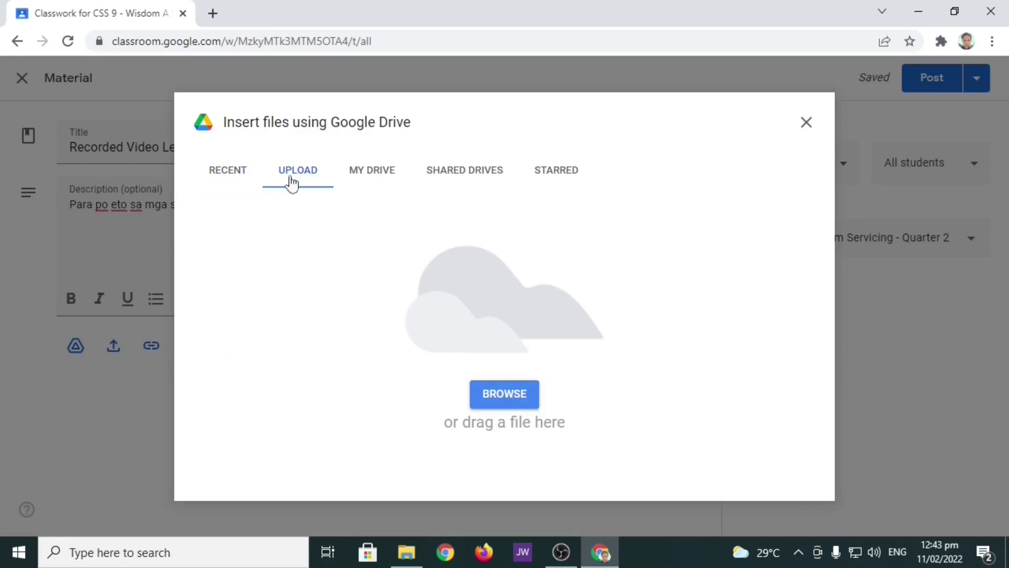
left_click(500, 398)
left_click(72, 255)
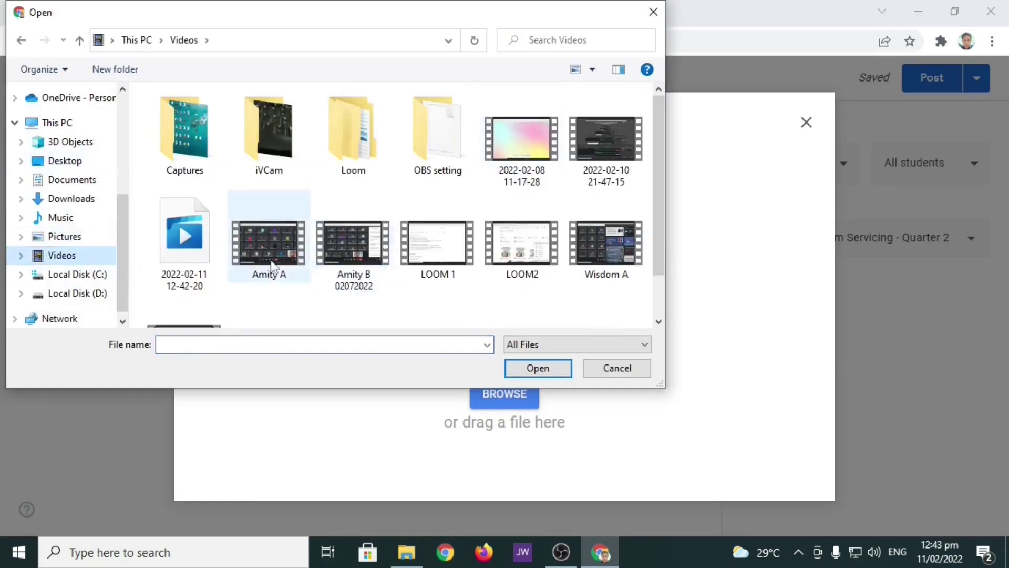
left_click(606, 244)
left_click(535, 375)
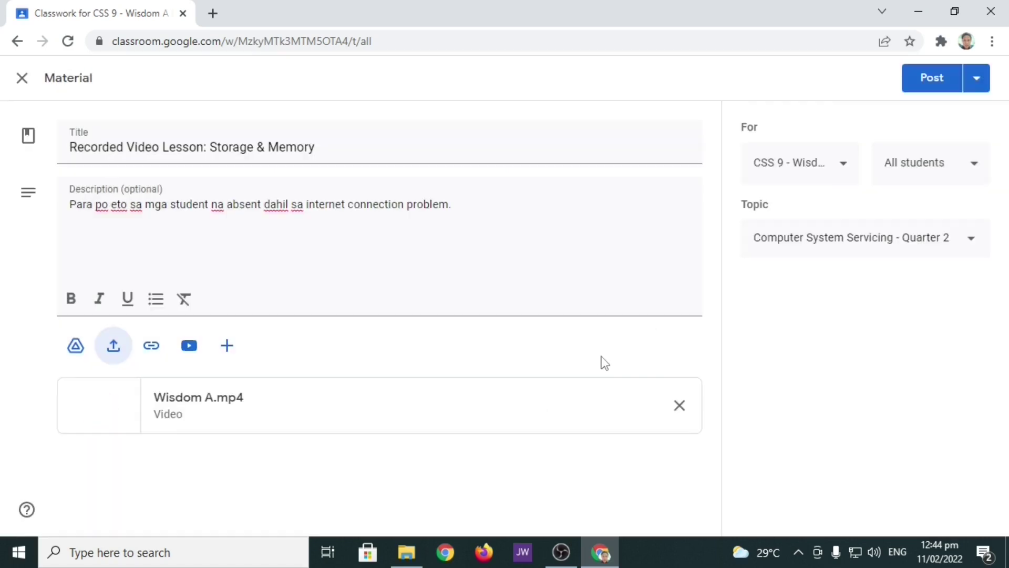
left_click(935, 80)
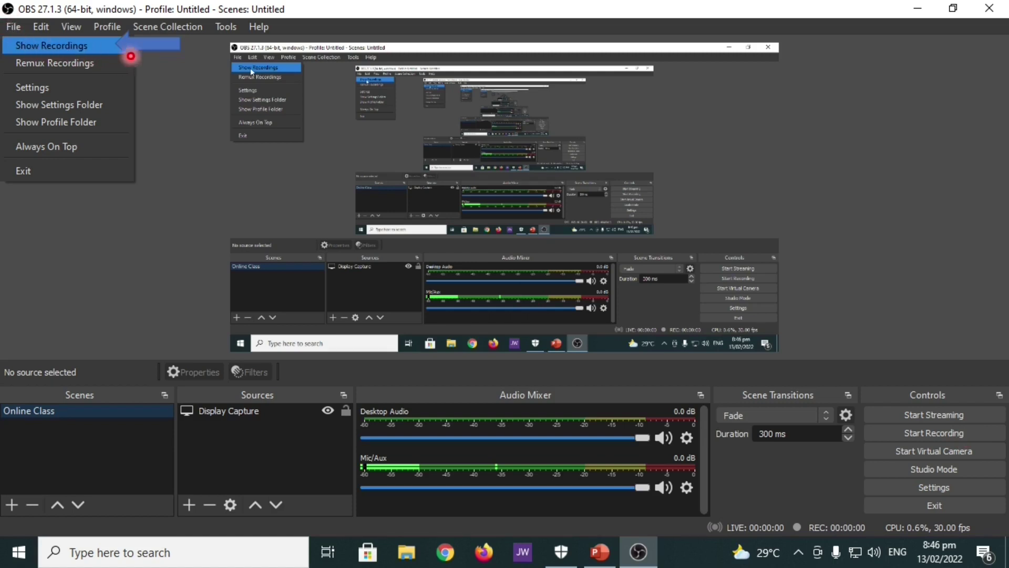
Show the folder of saved recordings from OBS Studio.
key("Return")
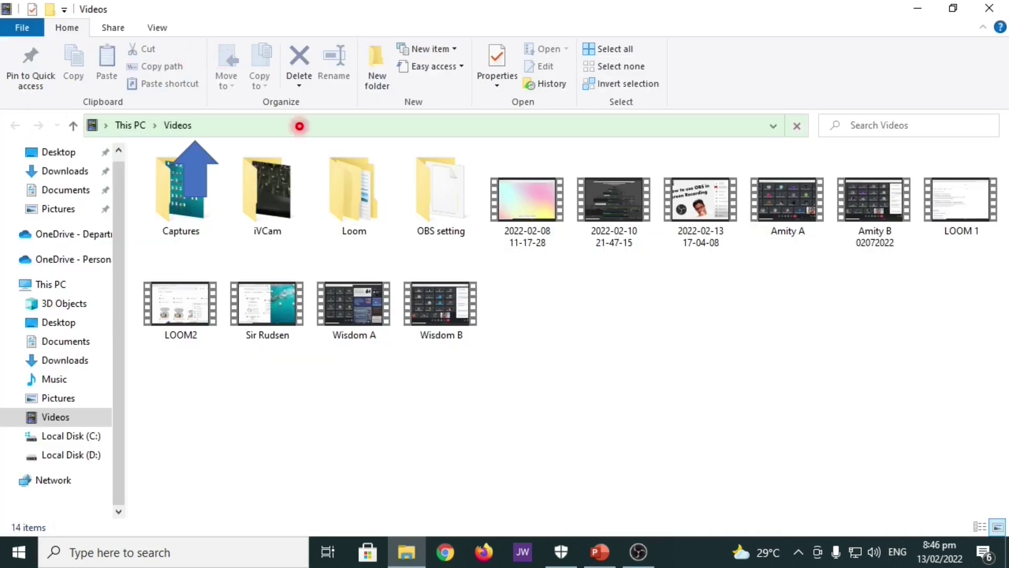